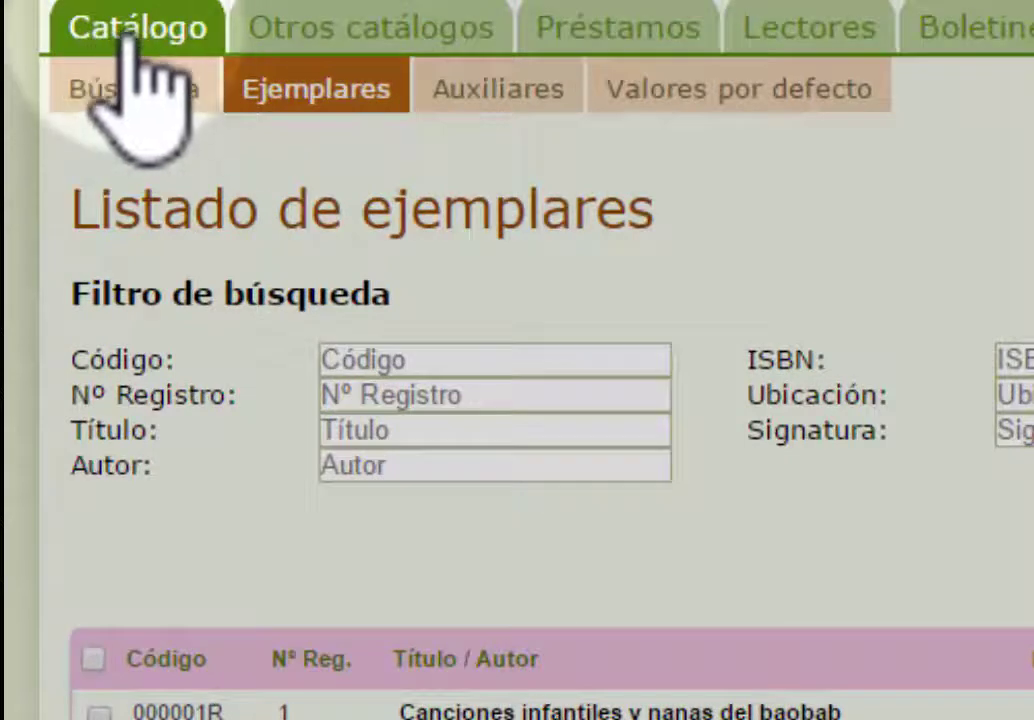
Open the Ejemplares list and sort the copies by Nº Reg. in descending order
left_click(355, 92)
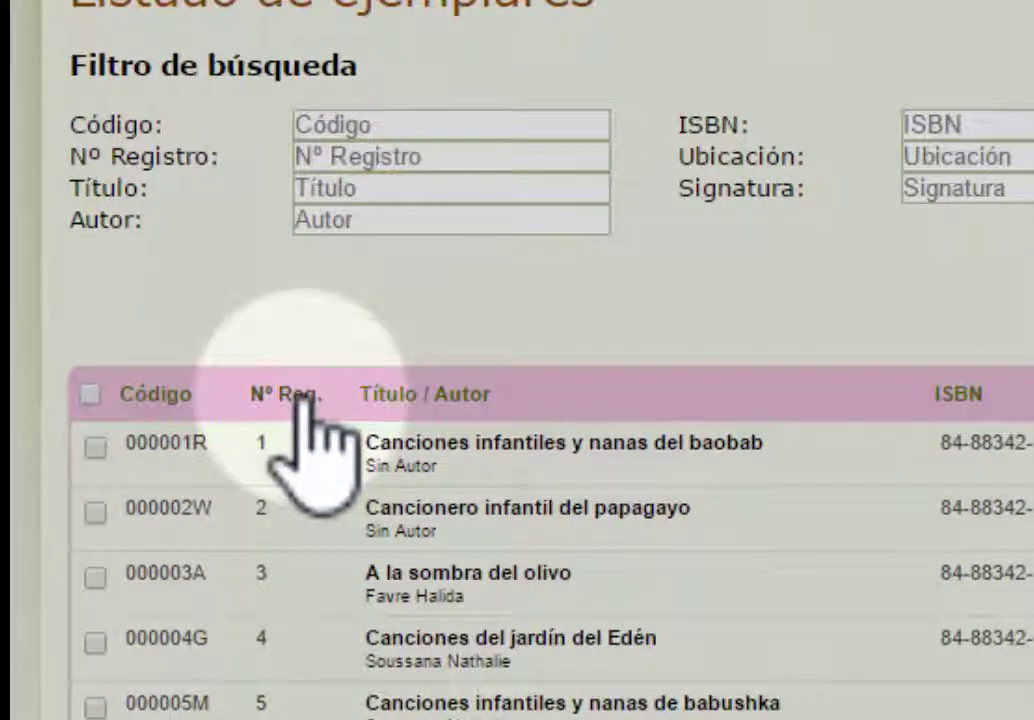
left_click(300, 395)
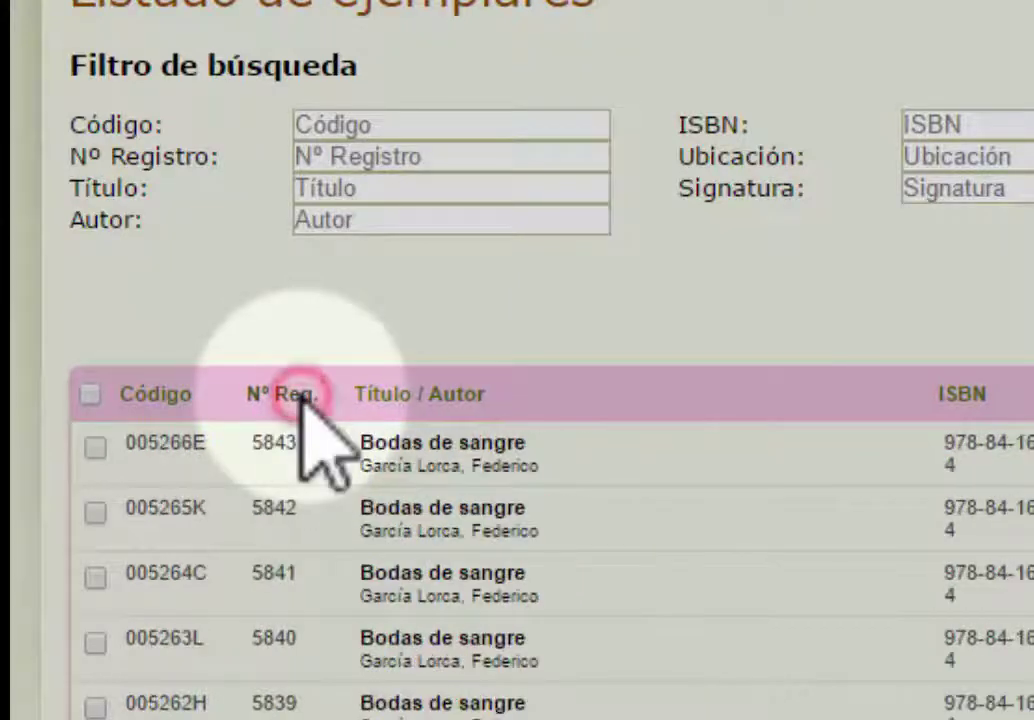
left_click(300, 395)
left_click(300, 395)
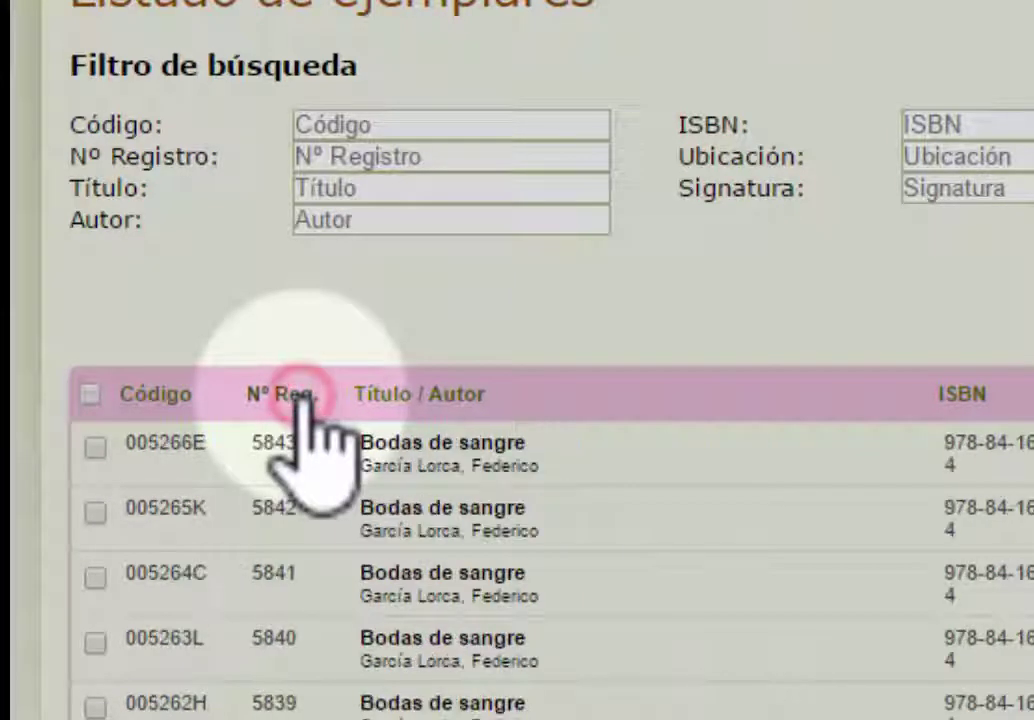
left_click(300, 395)
left_click(300, 395)
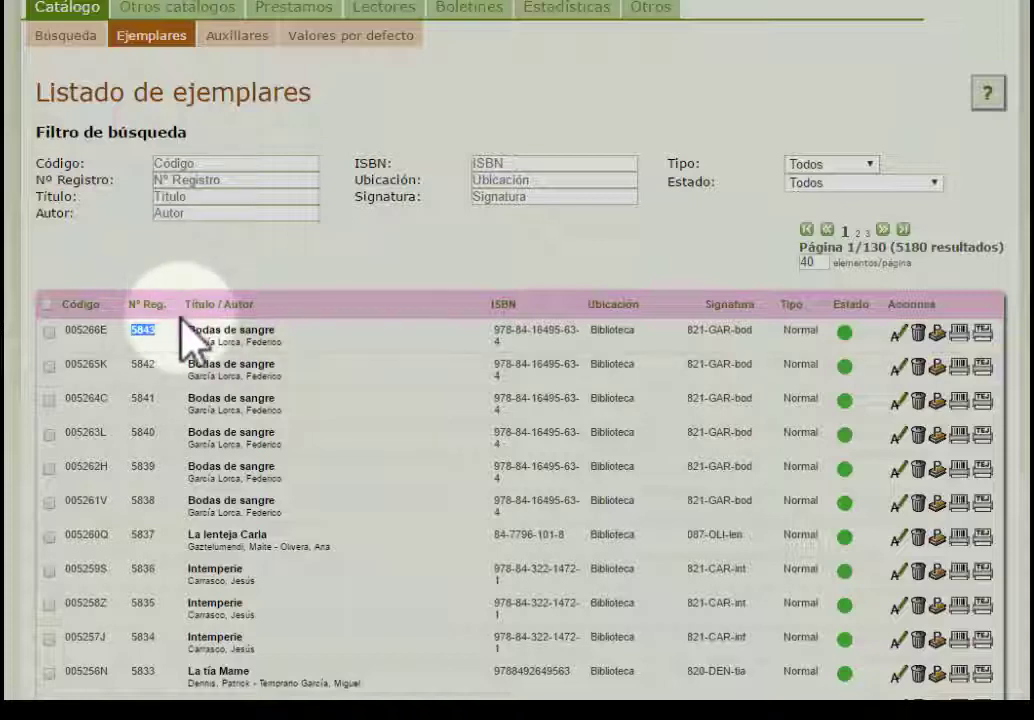
Select the nine copies with registration numbers 5843 down to 5835
scroll(160, 340, "down", 2)
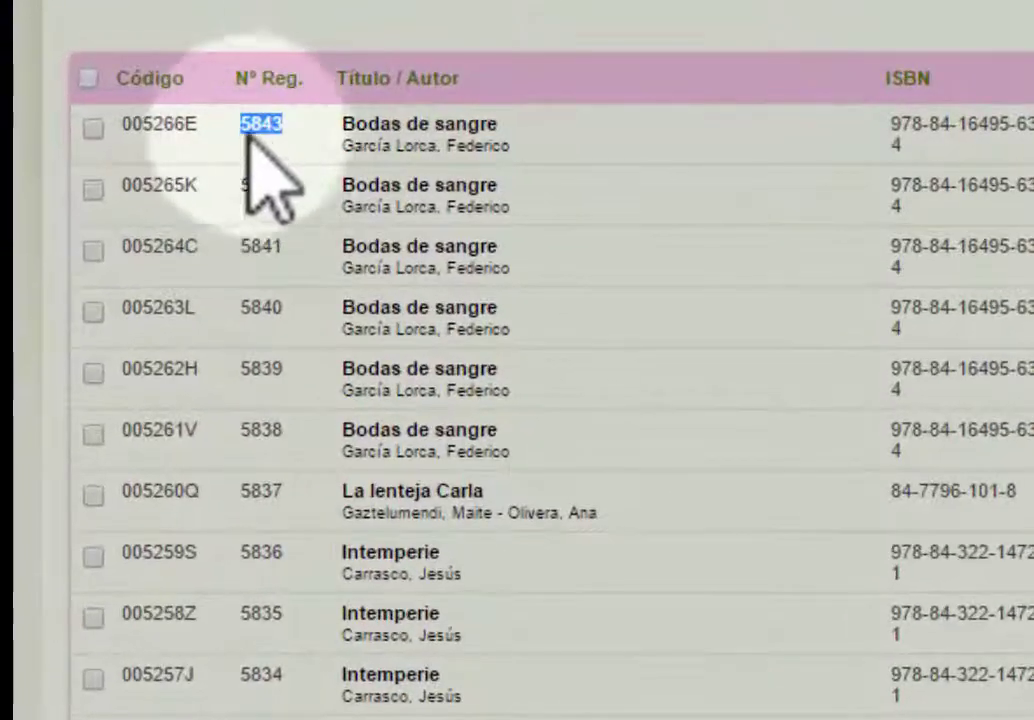
left_click(93, 128)
left_click(93, 189)
left_click(93, 250)
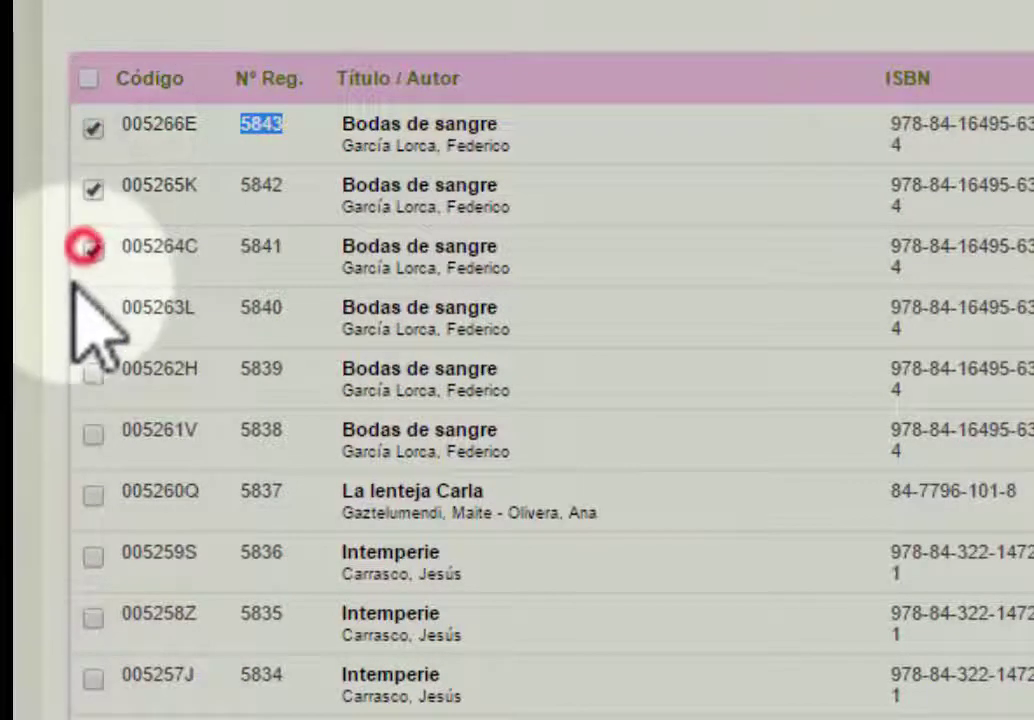
left_click(93, 301)
left_click(93, 371)
left_click(93, 433)
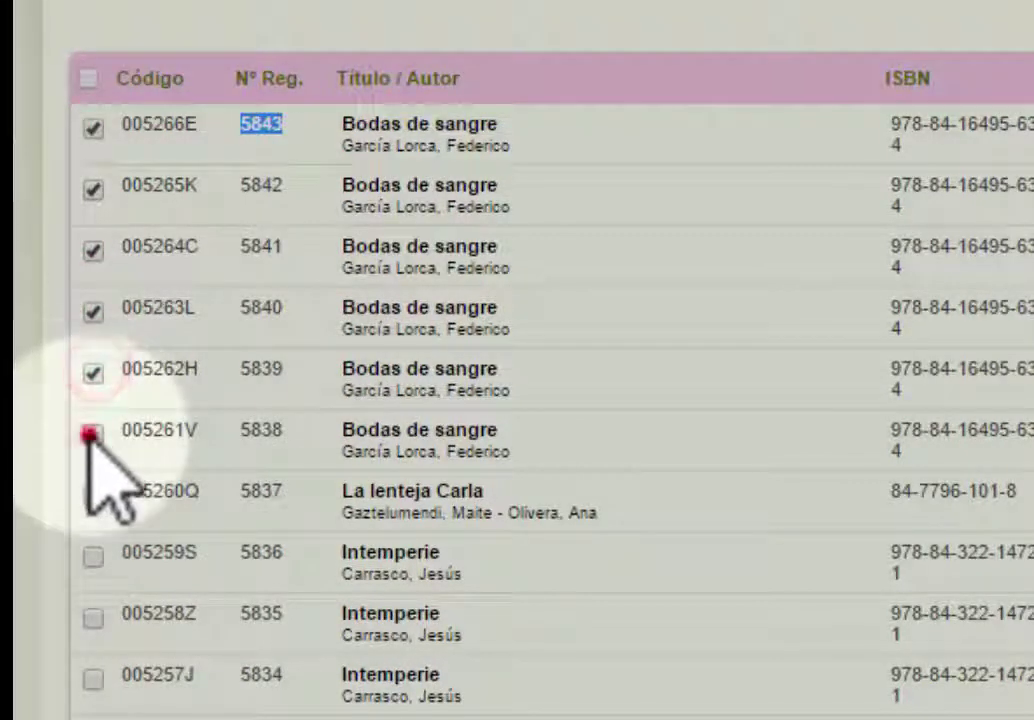
left_click(93, 495)
left_click(93, 556)
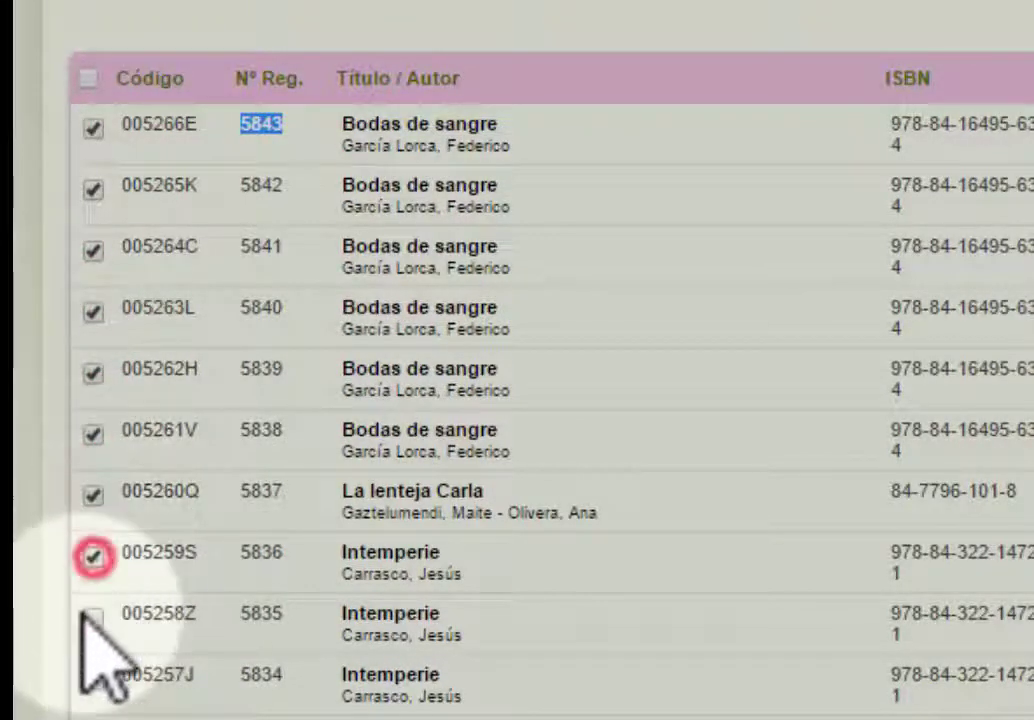
left_click(90, 618)
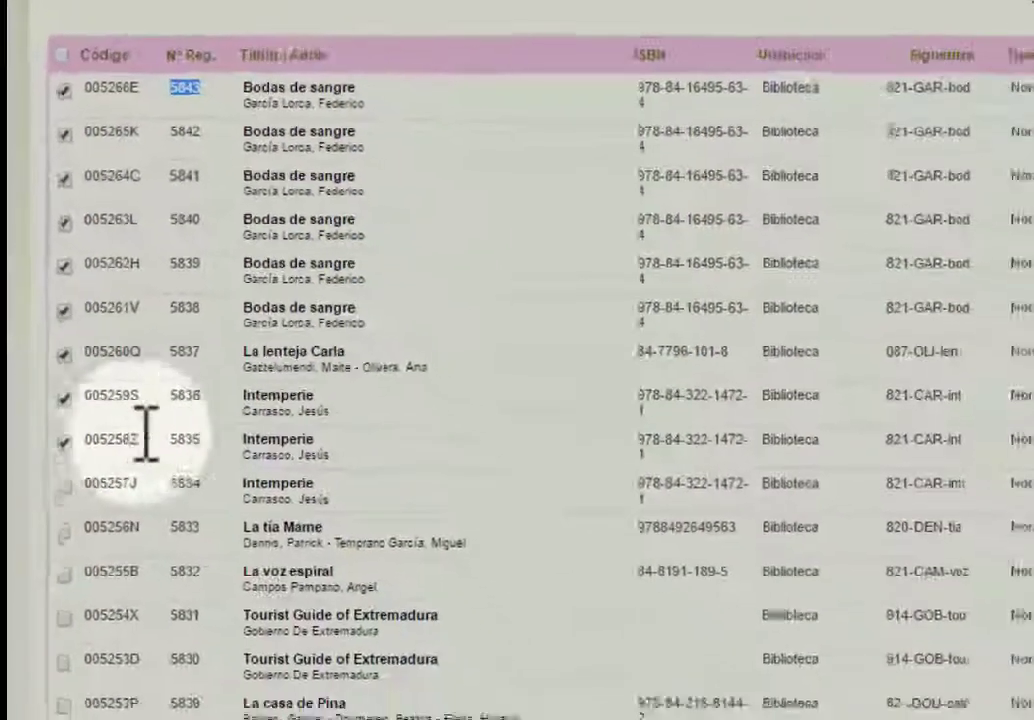
Apply the Imprimir etiquetas action to the selected copies
scroll(45, 245, "down", 10)
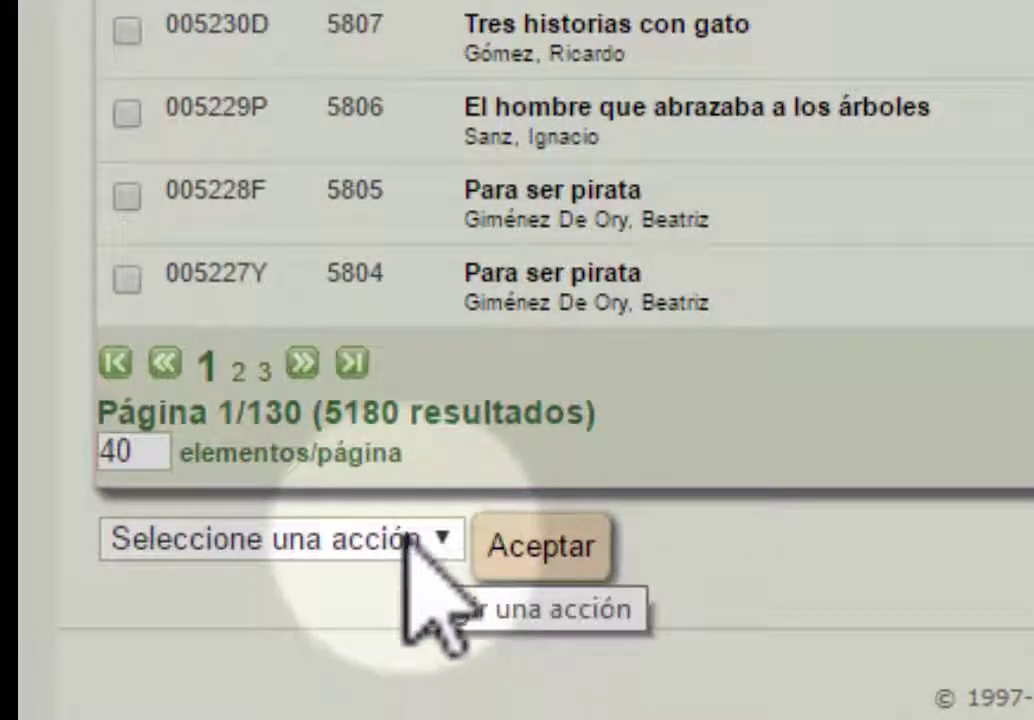
left_click(409, 538)
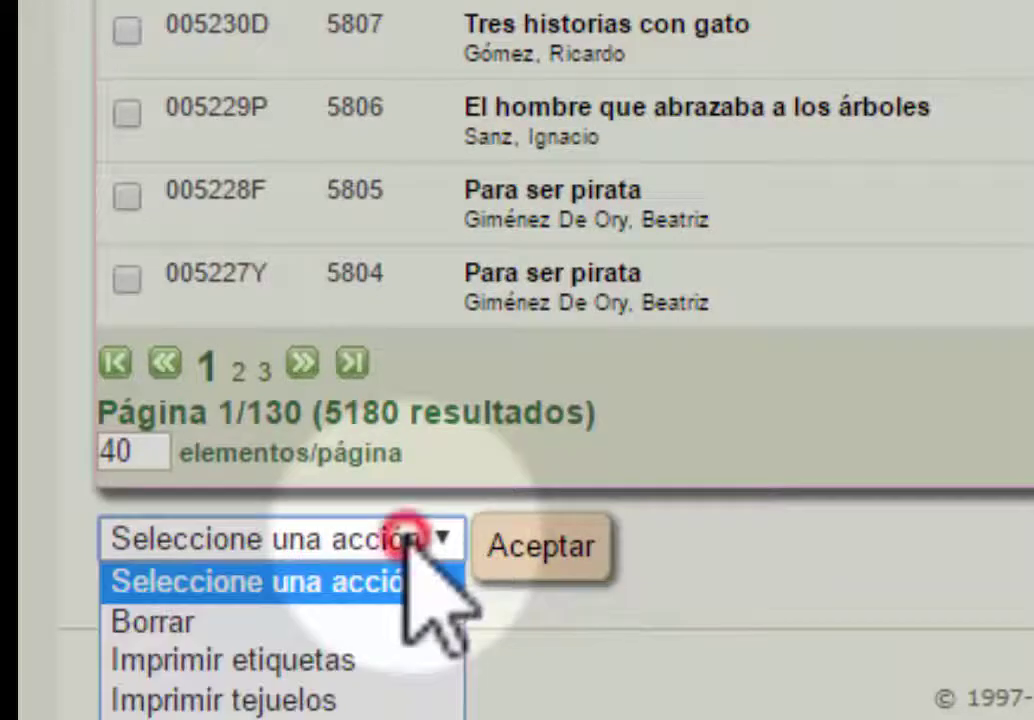
left_click(357, 656)
left_click(541, 546)
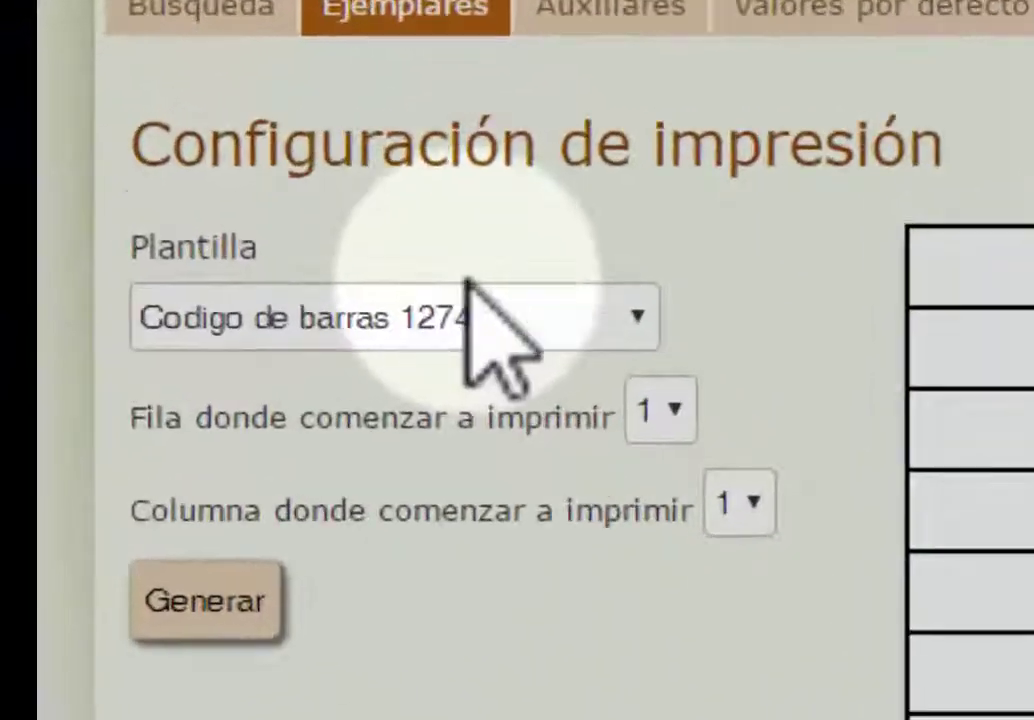
Generate the label sheet with the template Codigo de barras + tejuelo 1271, starting at row 3, column 2
left_click(263, 212)
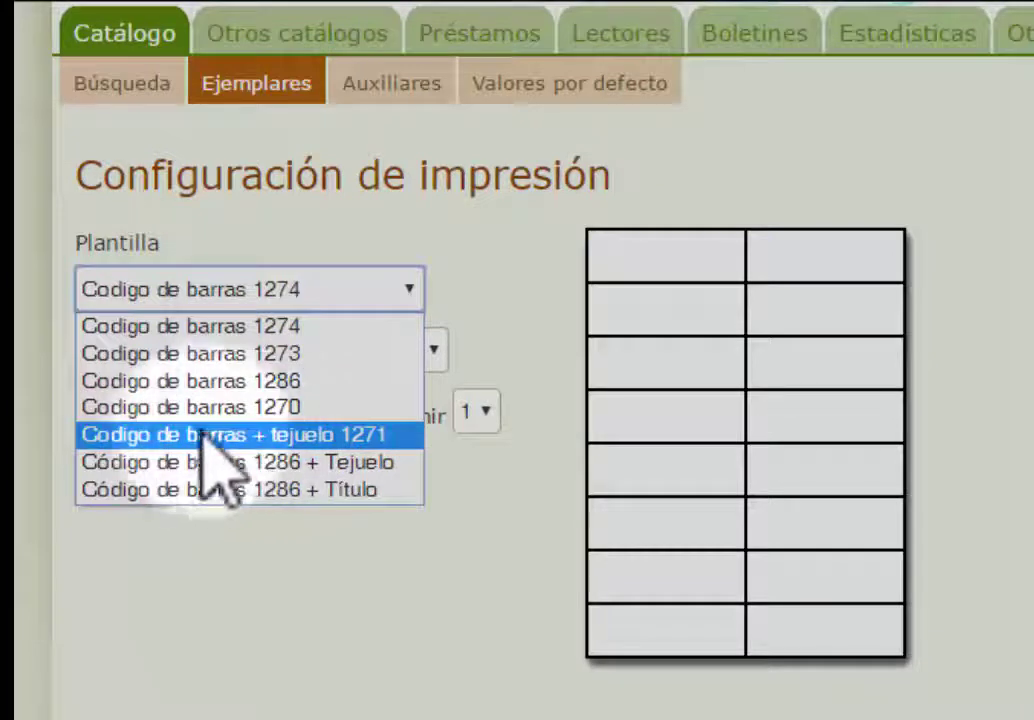
left_click(312, 432)
left_click(428, 350)
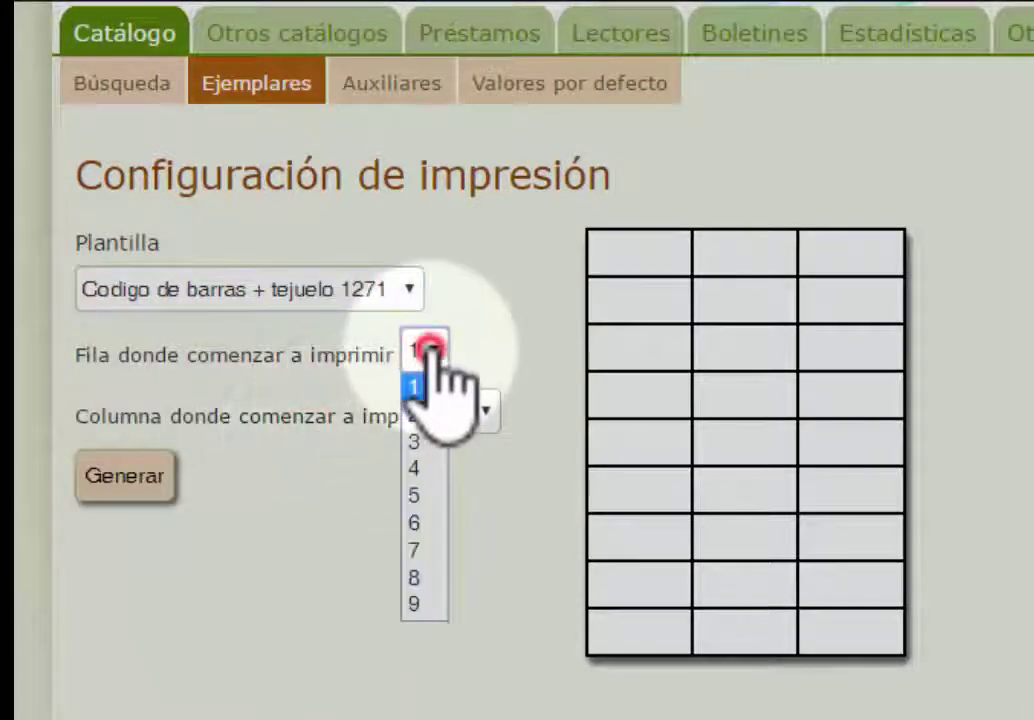
left_click(414, 442)
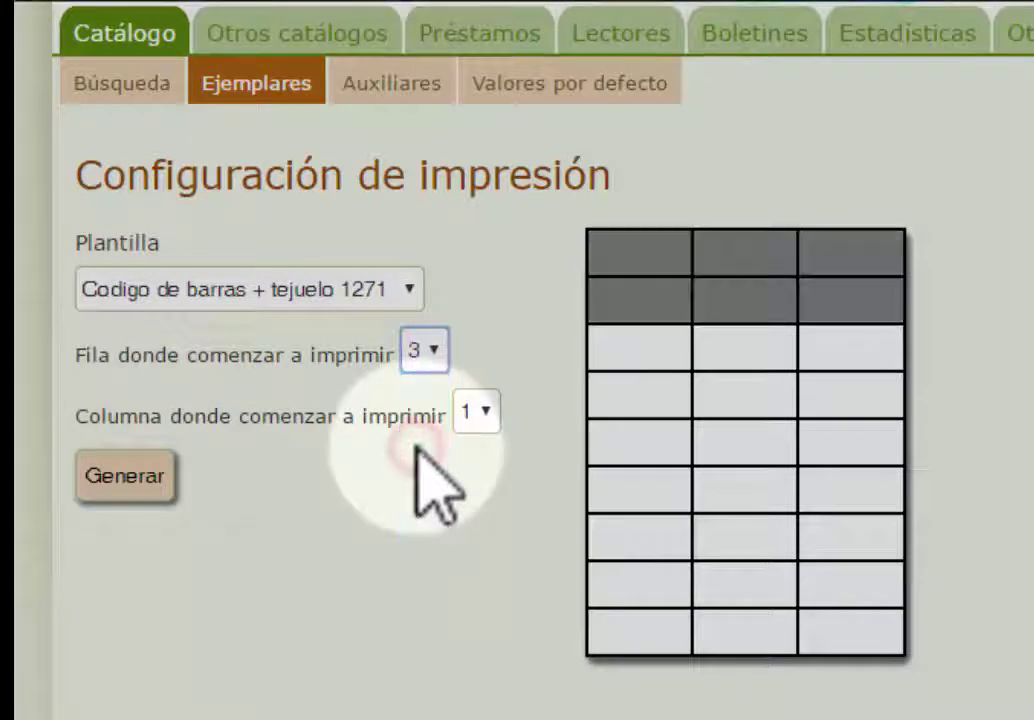
left_click(476, 408)
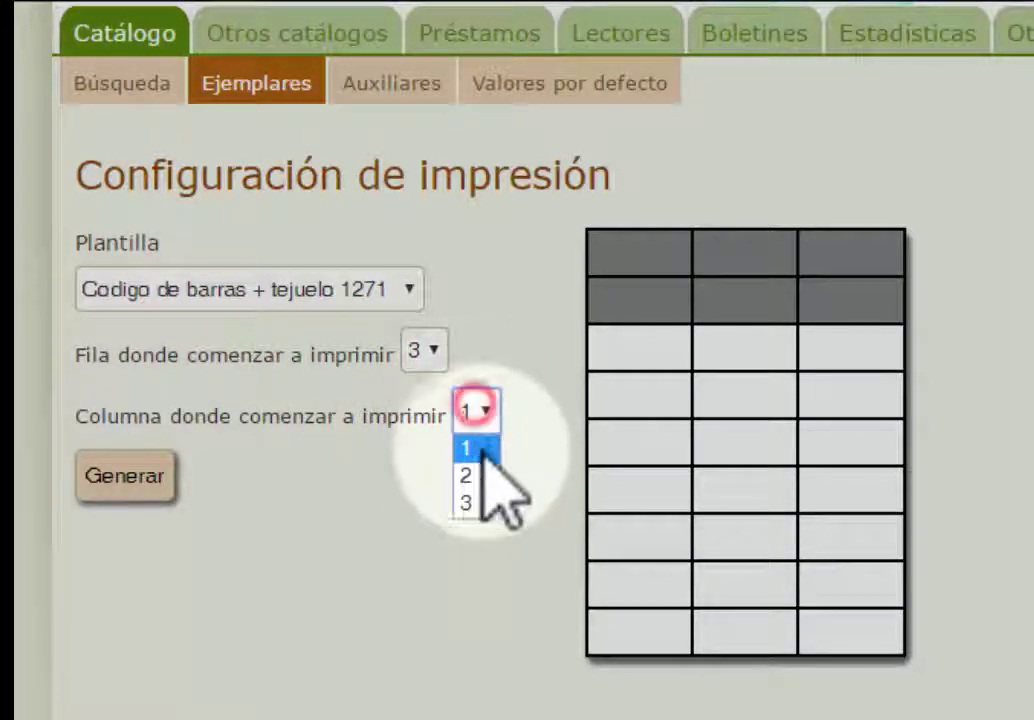
left_click(476, 476)
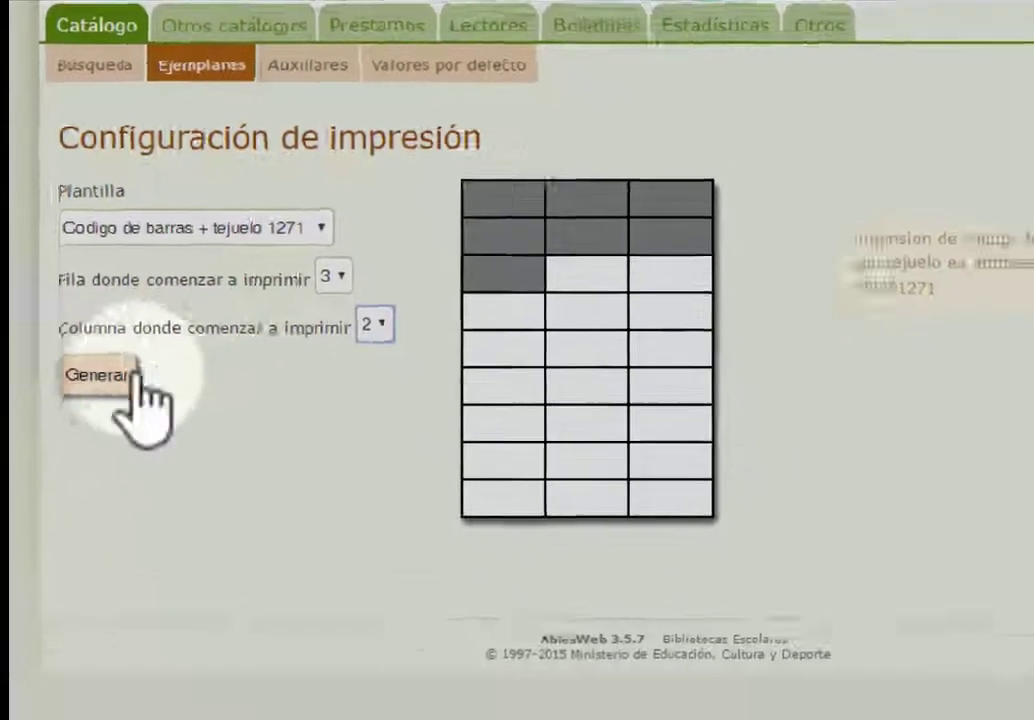
left_click(88, 298)
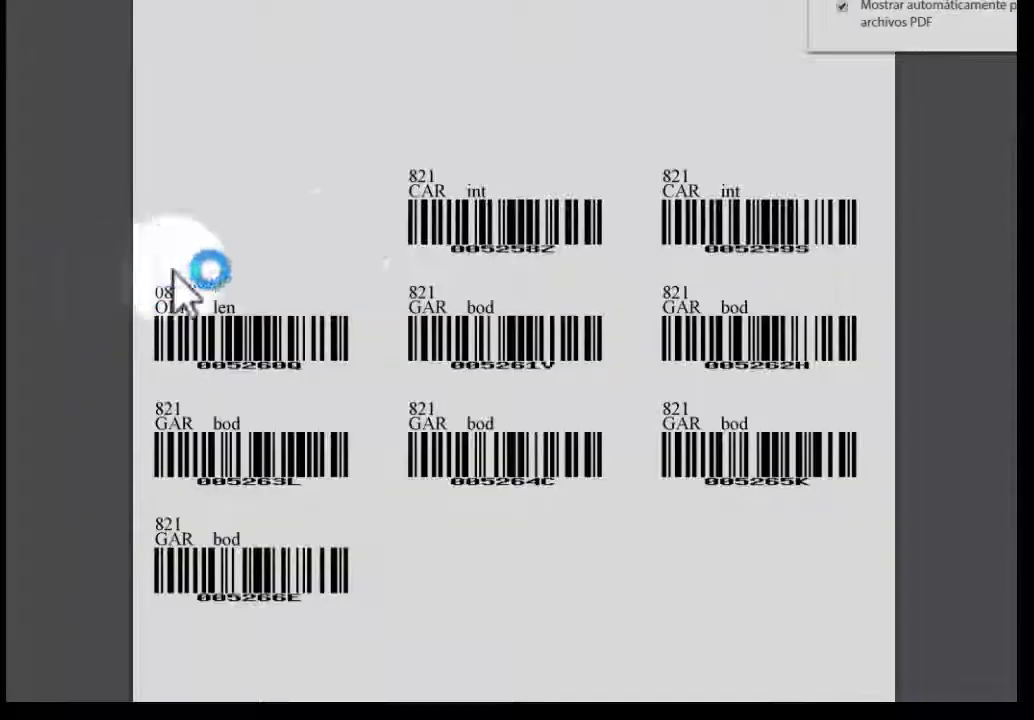
Leave the generated barcode label sheet and go back to the list of copies
right_click(598, 93)
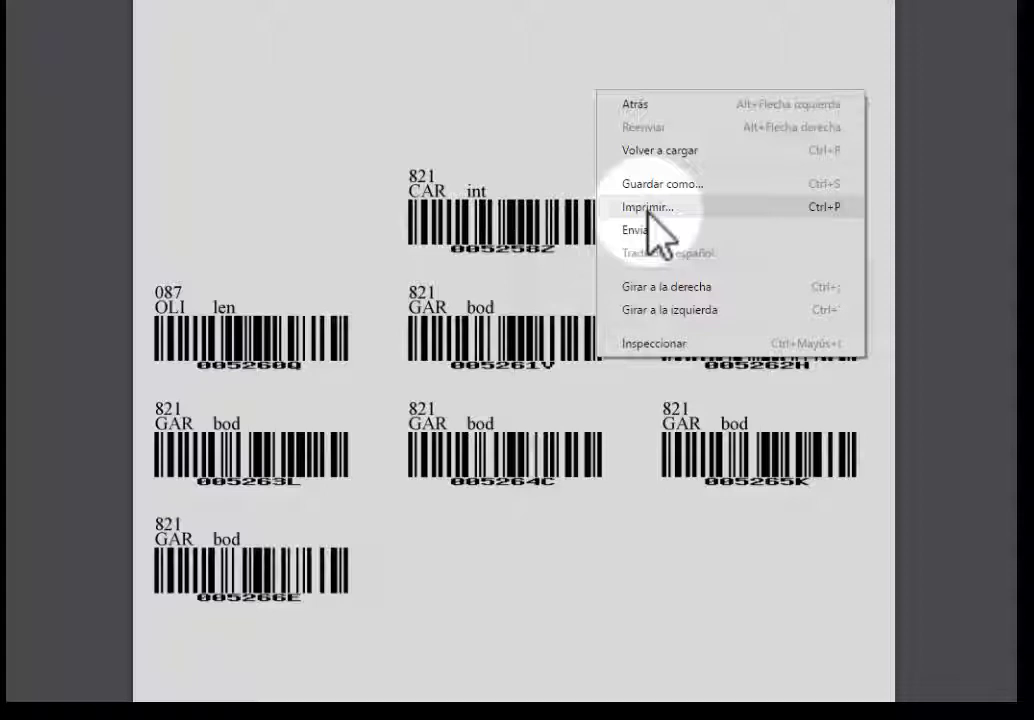
left_click(642, 100)
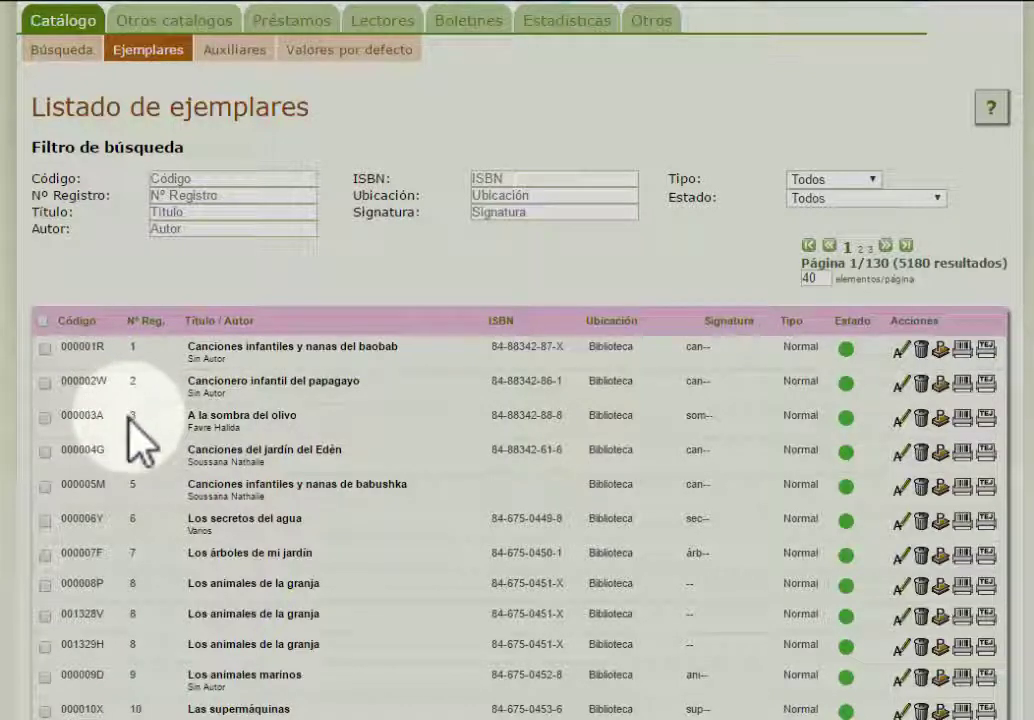
double_click(131, 583)
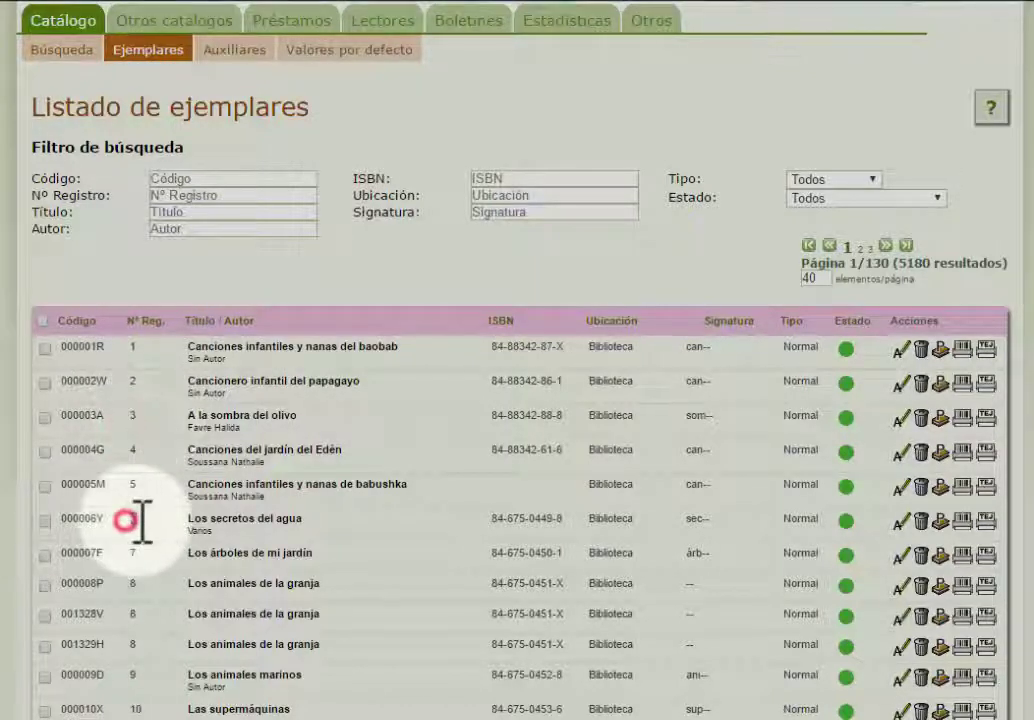
Filter the copies by Nº Registro with the comma-separated numbers 5,69,56,89,234,345,678,765
left_click(185, 195)
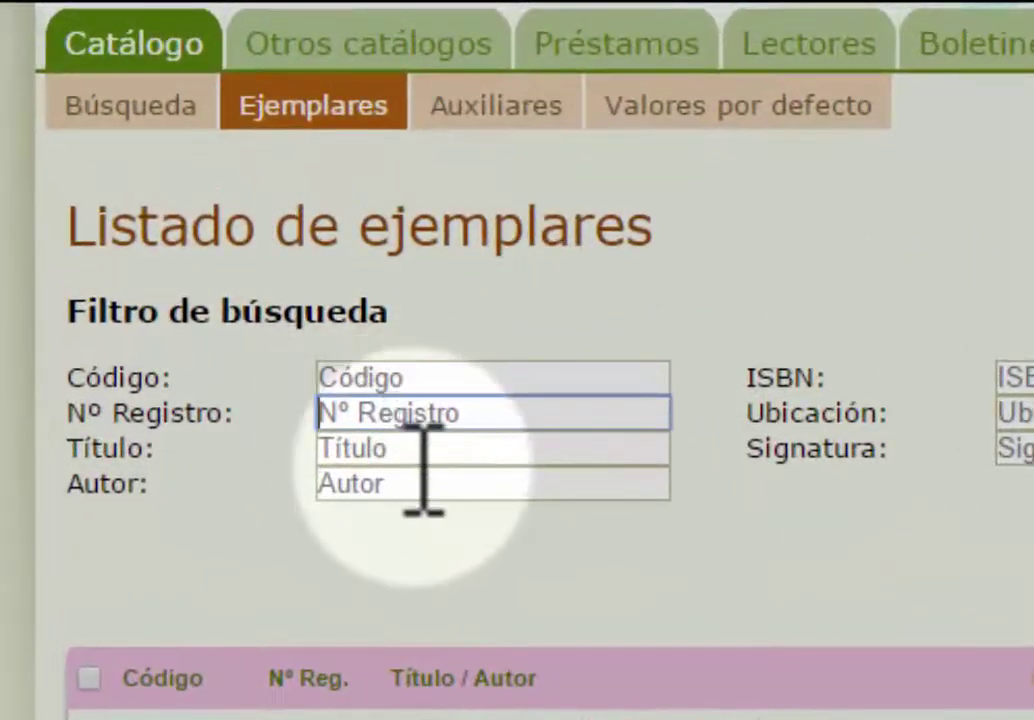
left_click_drag(72, 410, 475, 413)
left_click(462, 413)
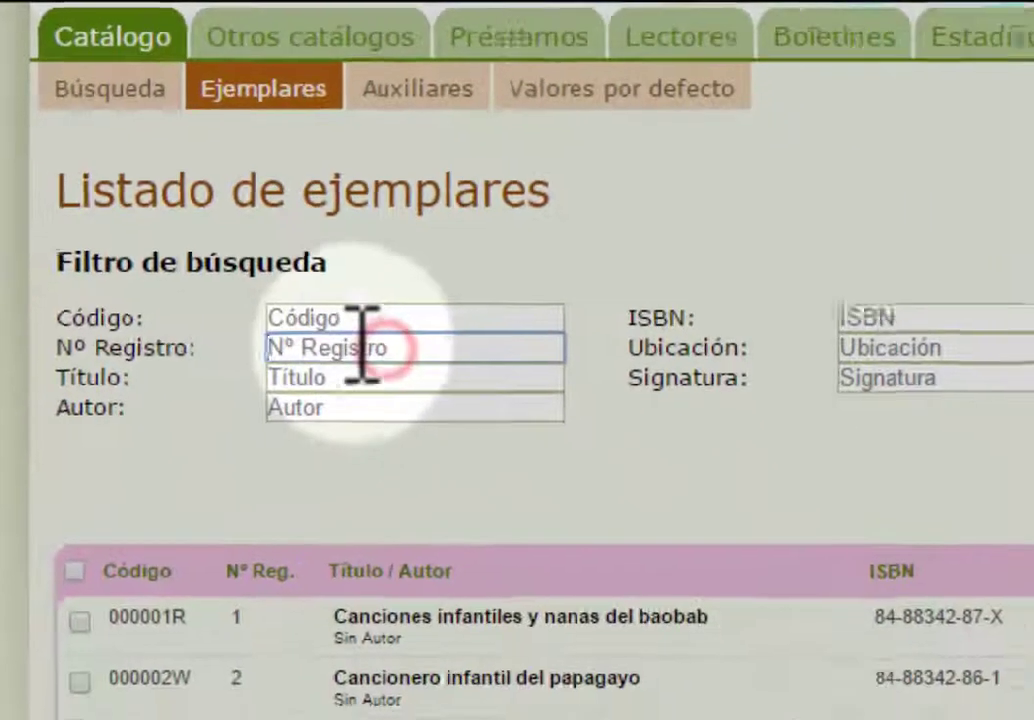
type("5")
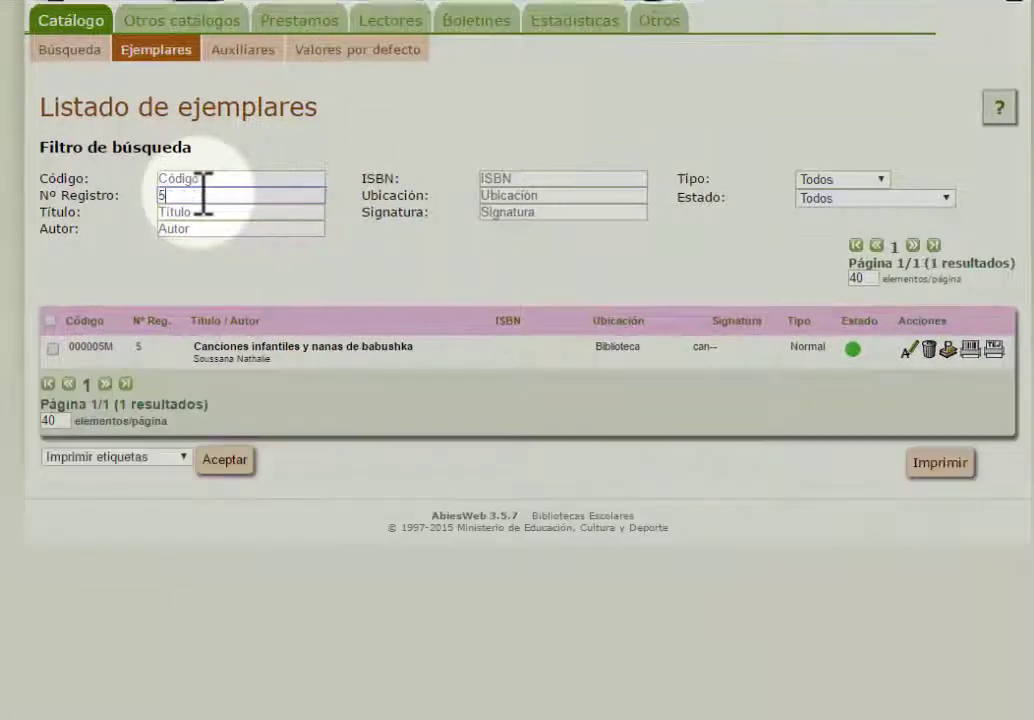
type(",69")
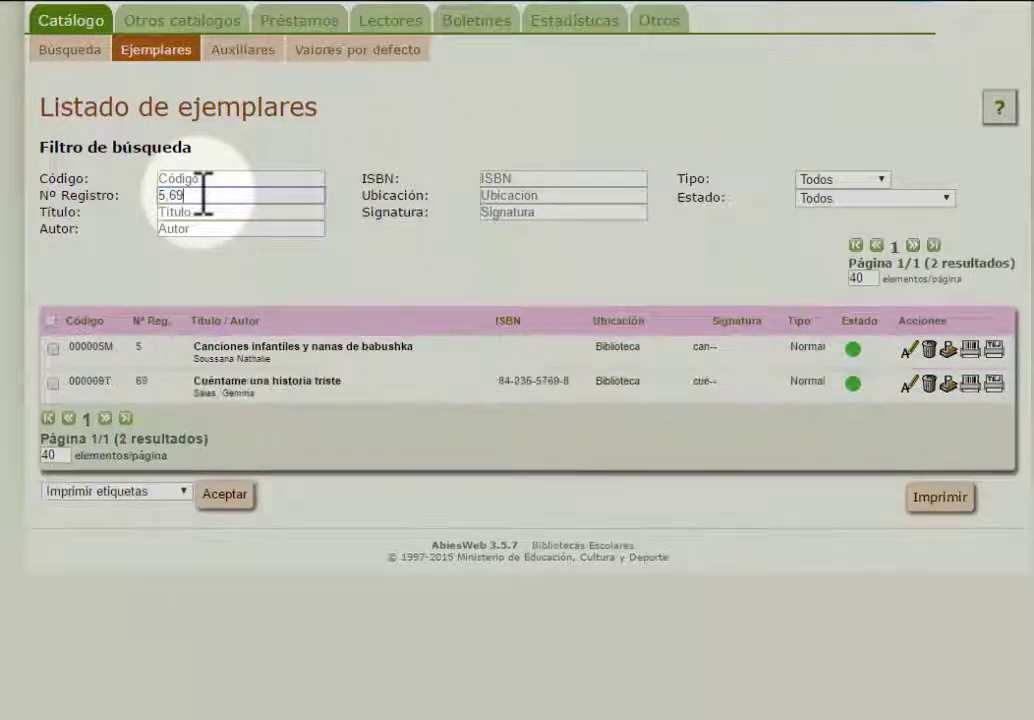
type(",56")
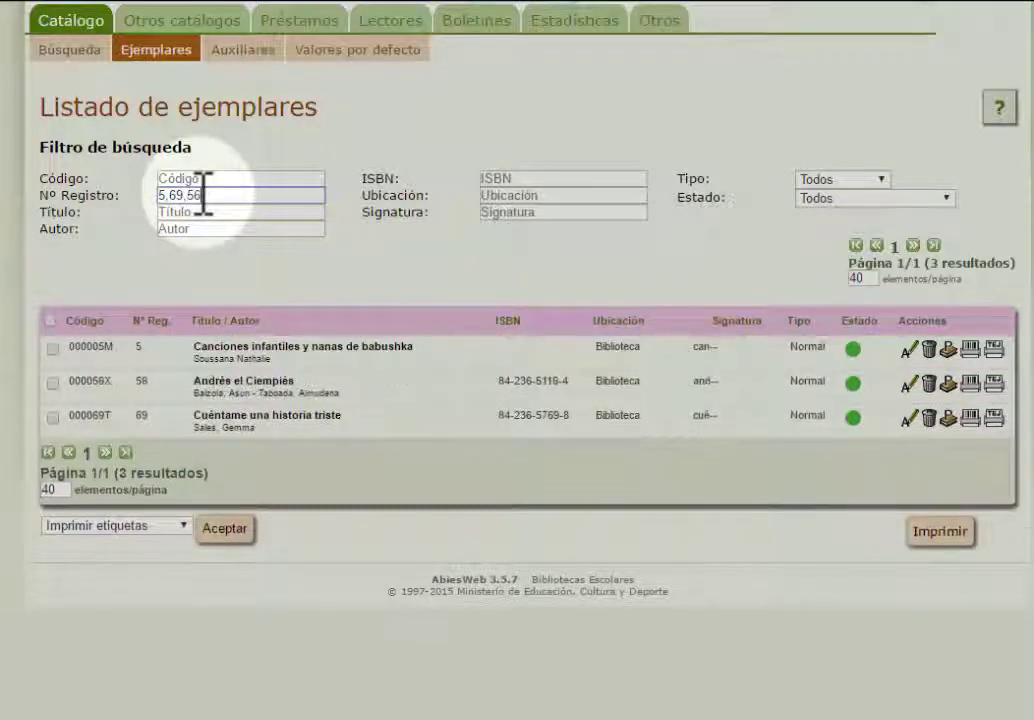
type(",89")
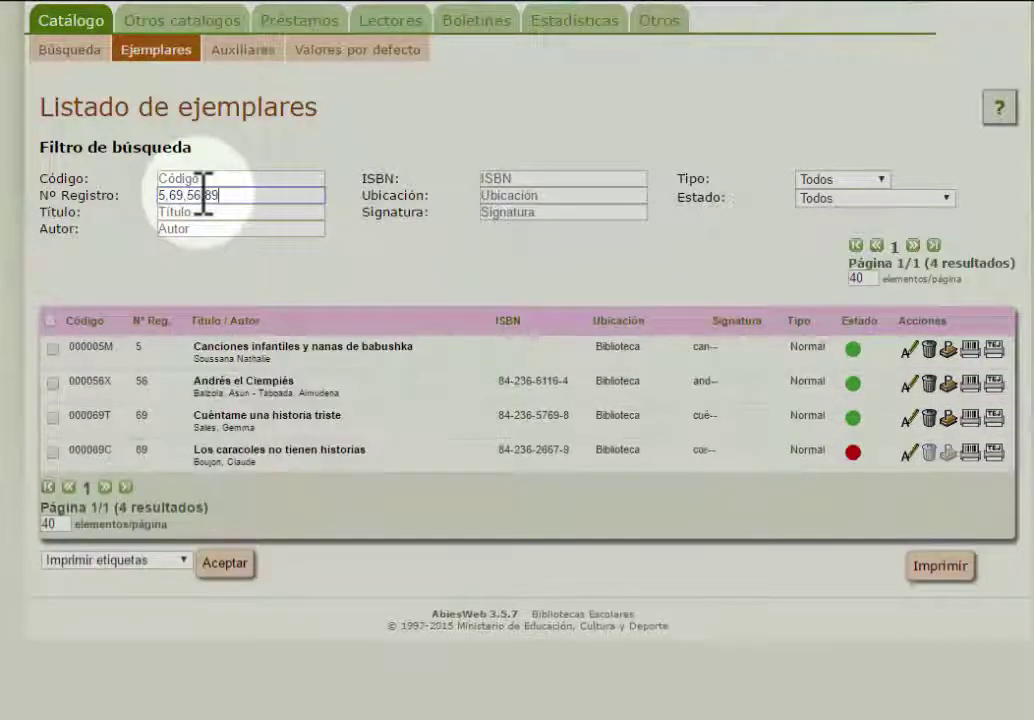
type(",23")
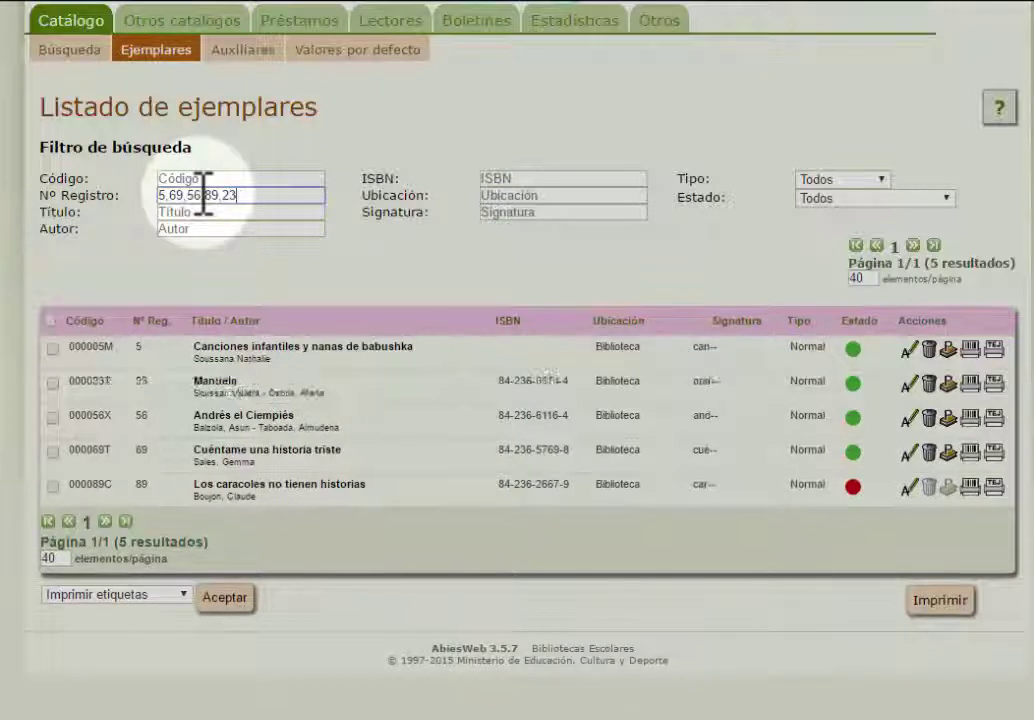
type("4,345")
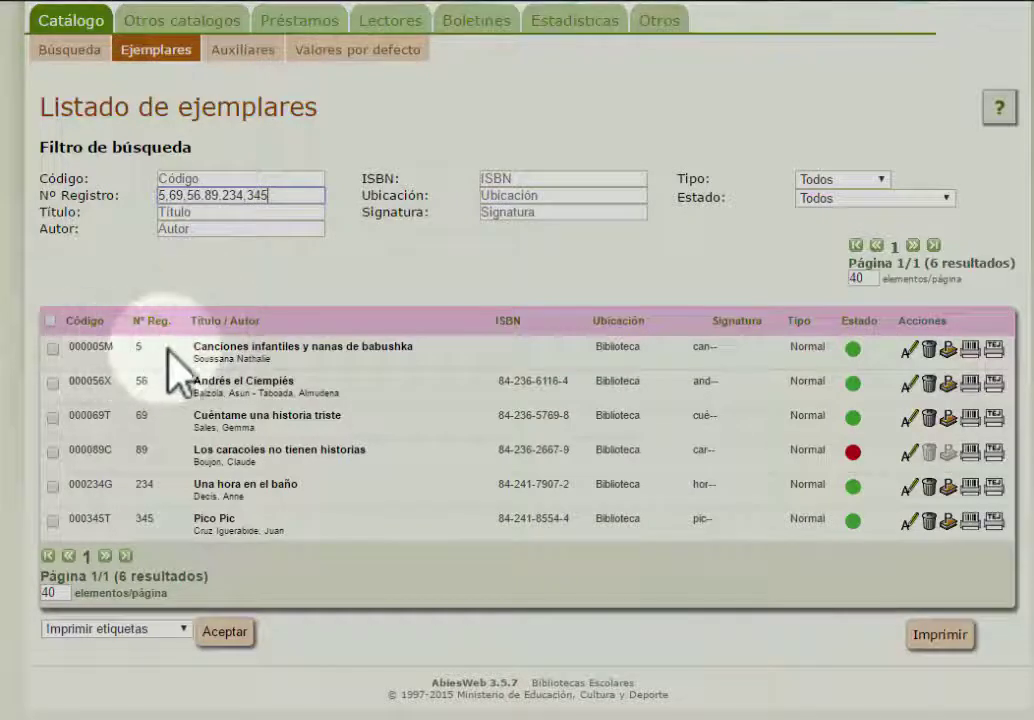
left_click(276, 195)
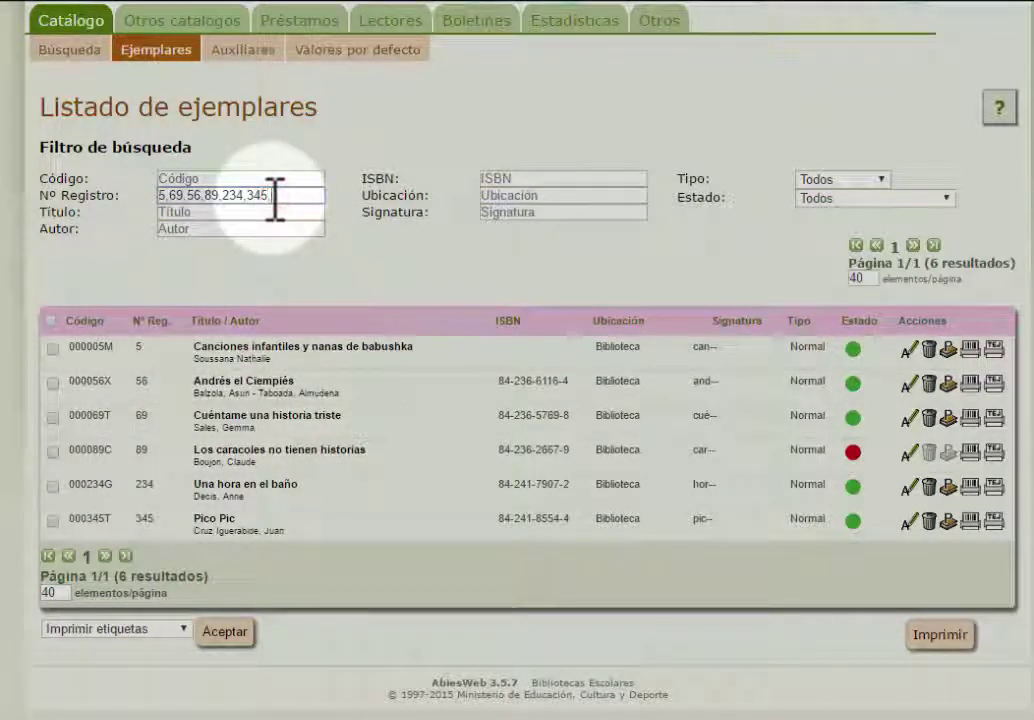
type(",678")
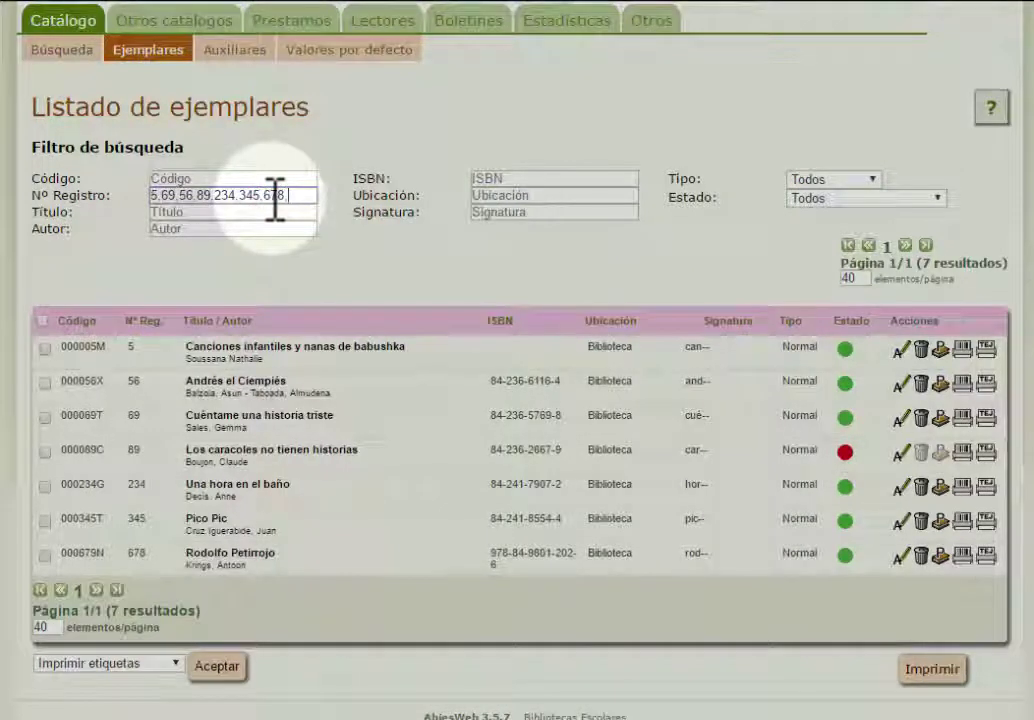
type(",765")
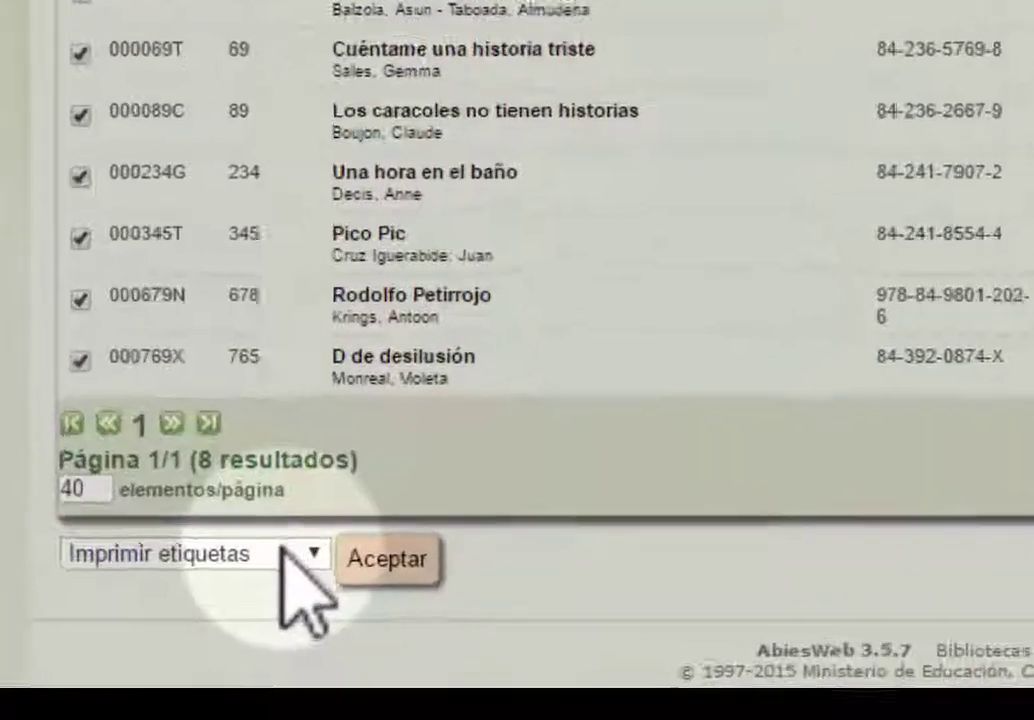
Apply the Imprimir tejuelos action to the selected filtered copies
left_click(154, 677)
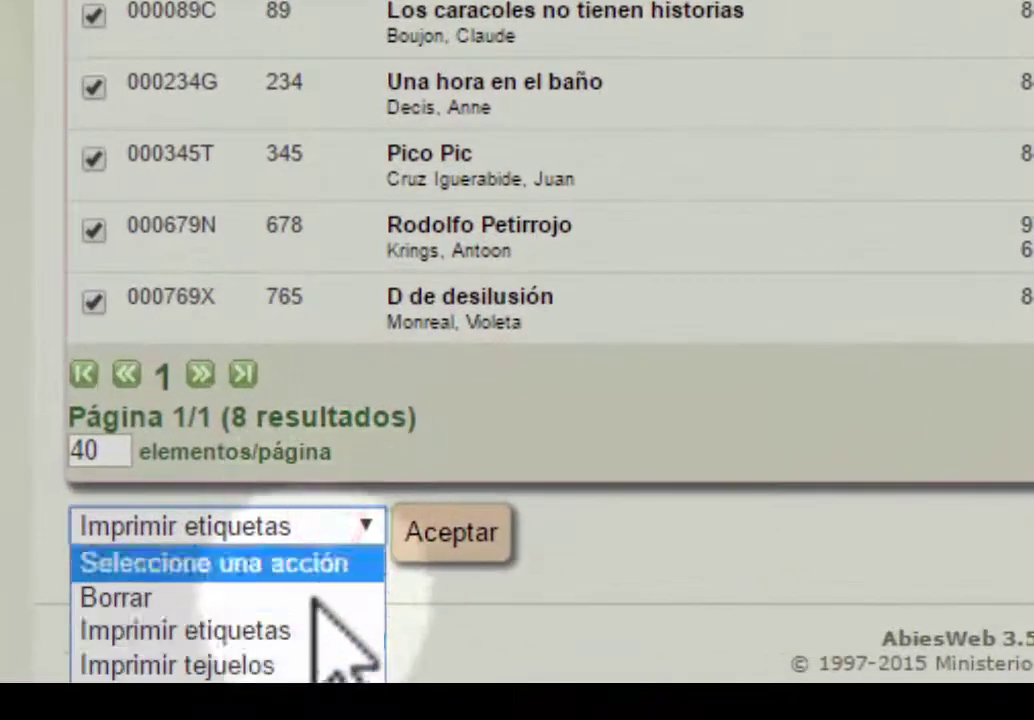
left_click(250, 666)
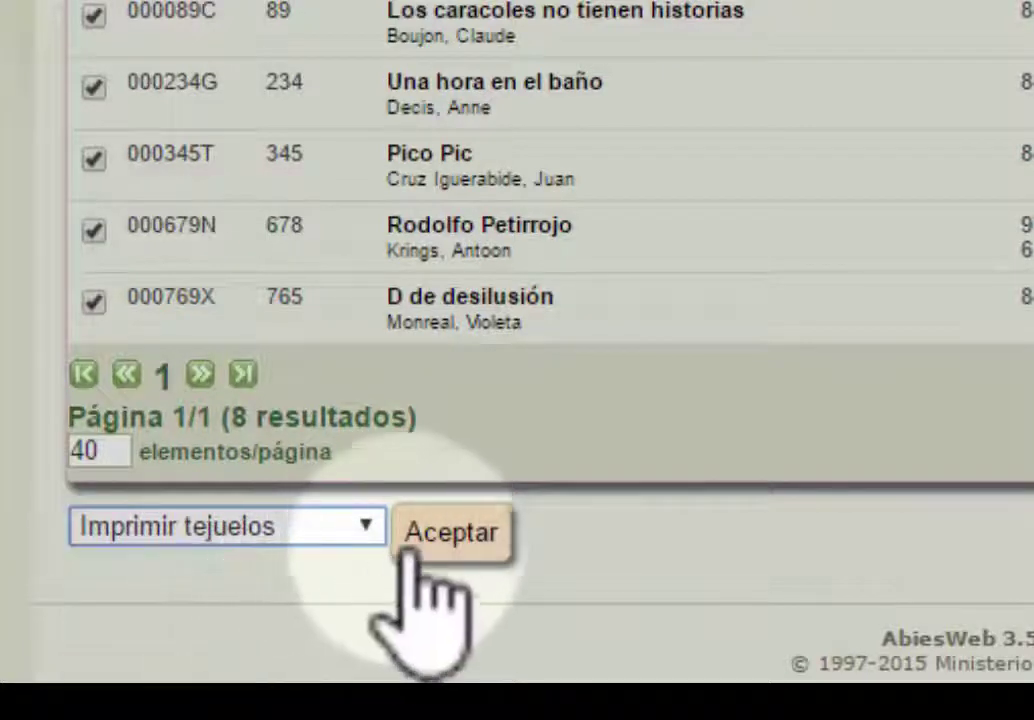
left_click(447, 533)
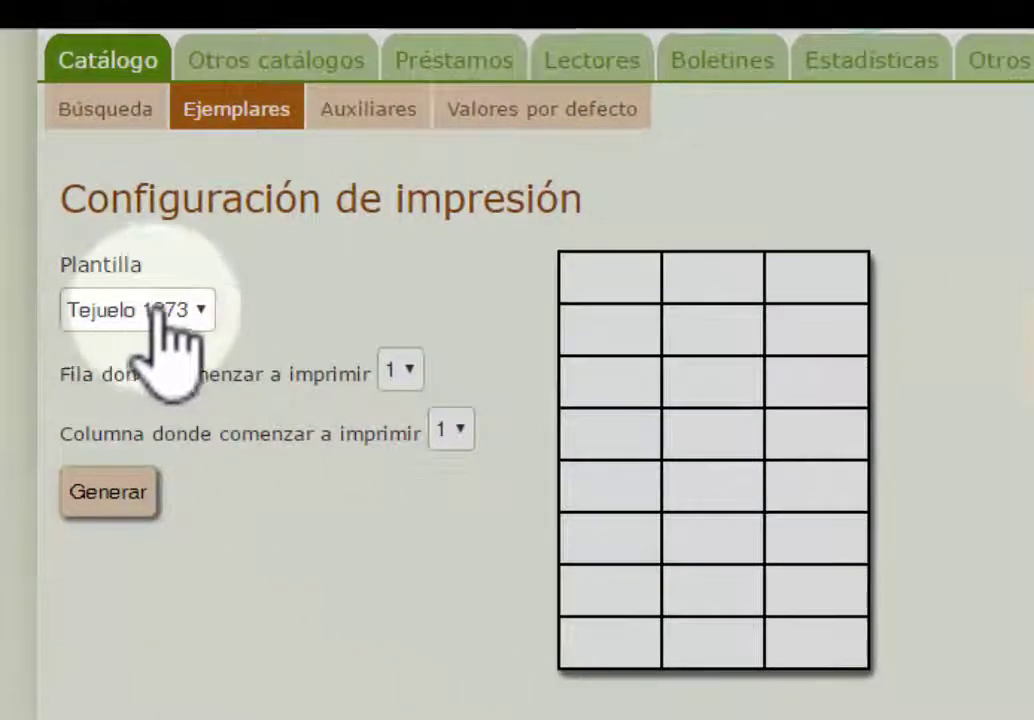
Generate the spine label sheet with the template Tejuelo 1273, starting at row 3, column 3
left_click(398, 370)
left_click(392, 459)
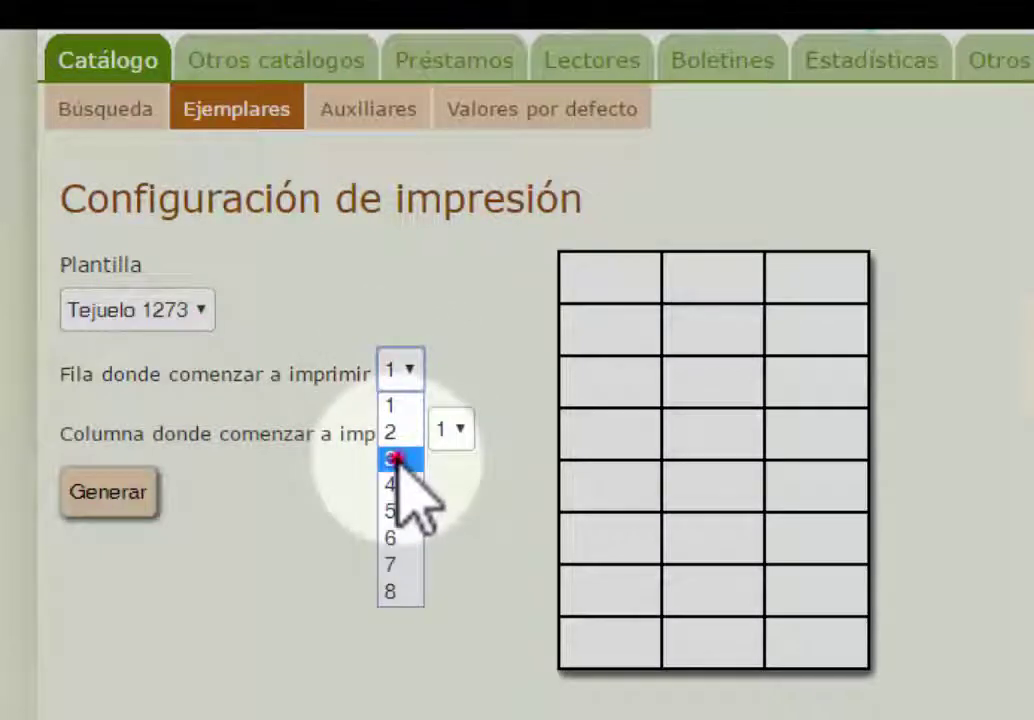
left_click(440, 428)
left_click(443, 515)
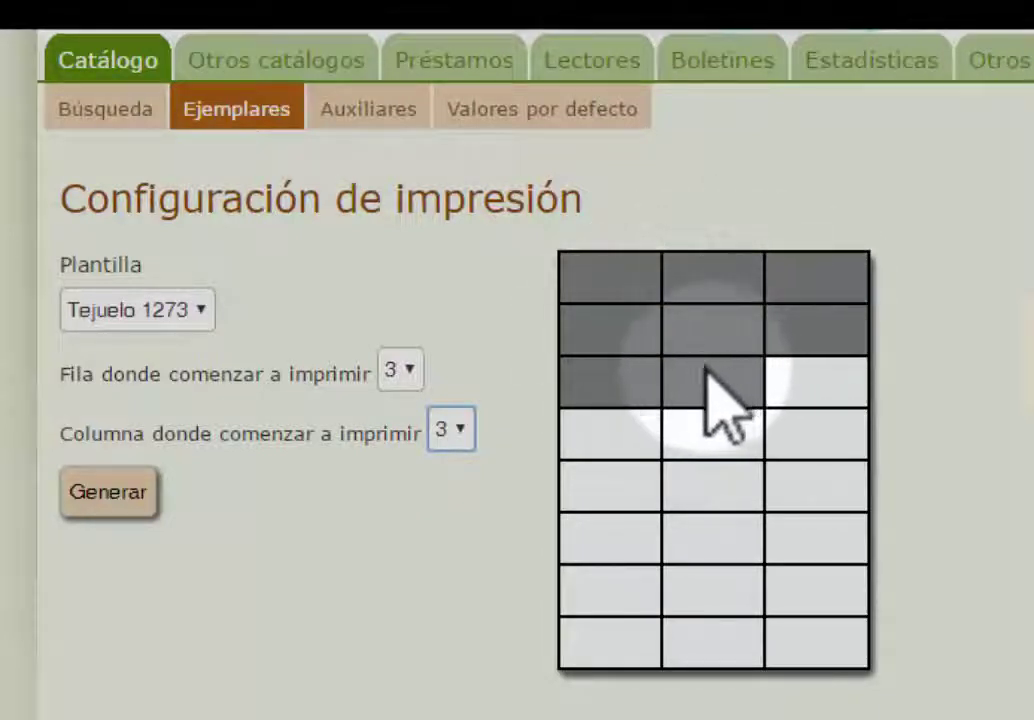
left_click(106, 490)
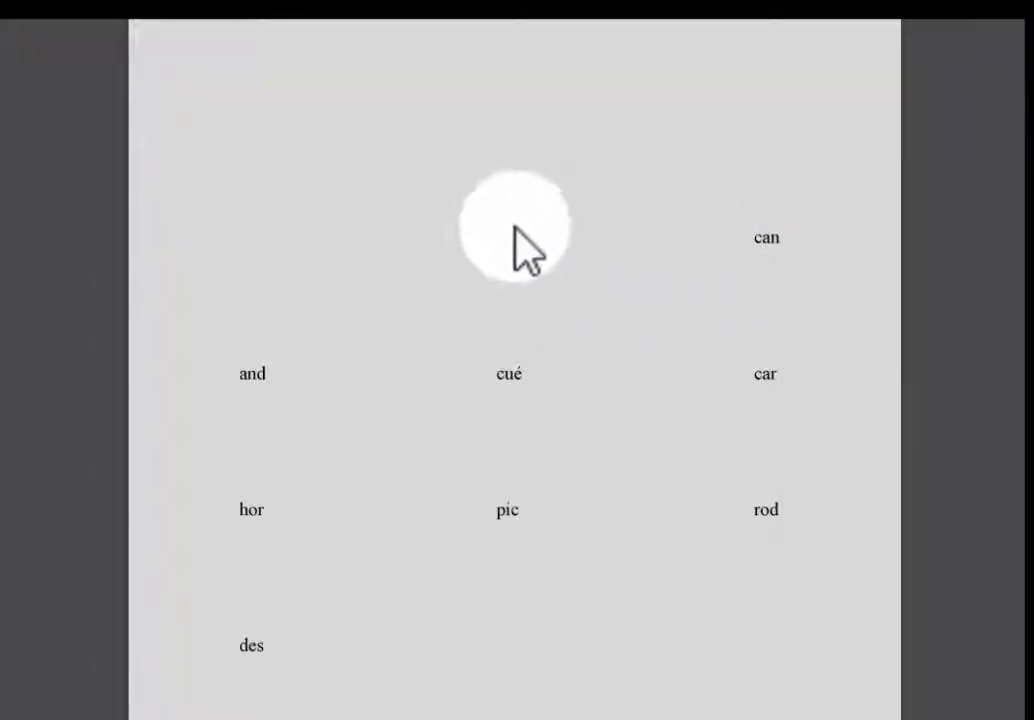
right_click(501, 236)
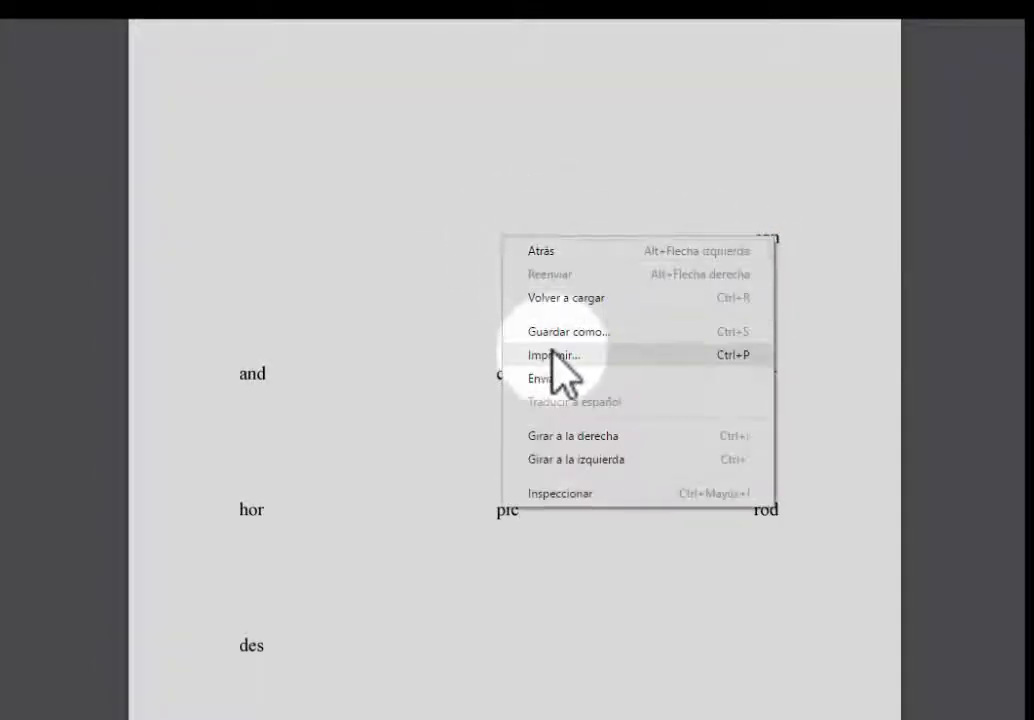
left_click(592, 198)
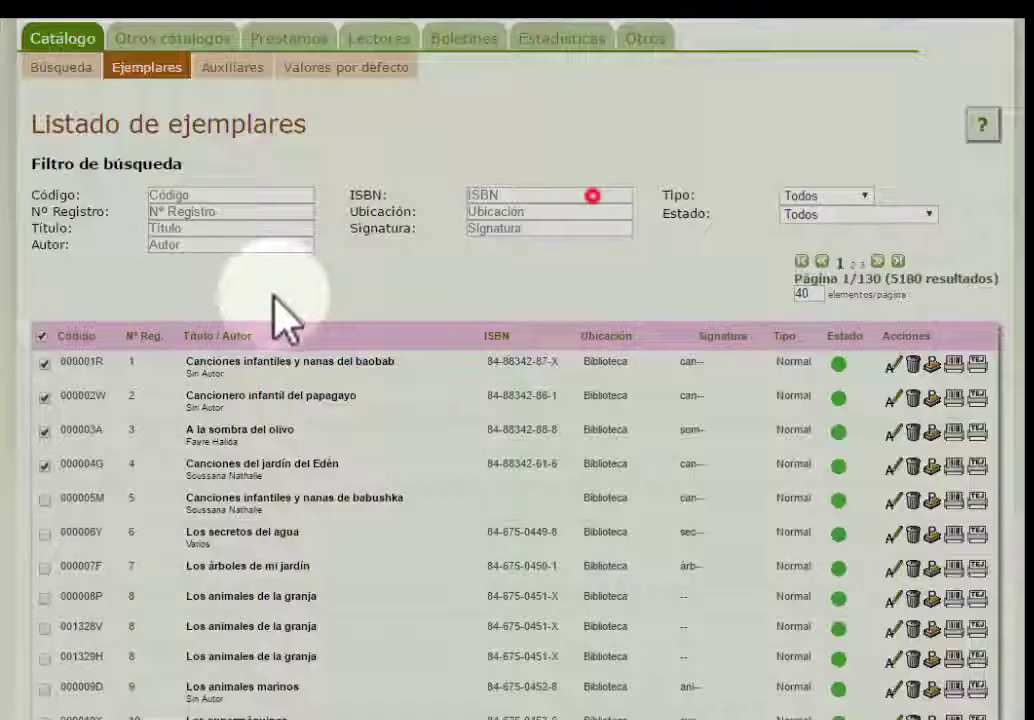
Clear the selection of all copies in the Listado de ejemplares
left_click(41, 336)
scroll(80, 320, "down", 1)
scroll(88, 305, "down", 2)
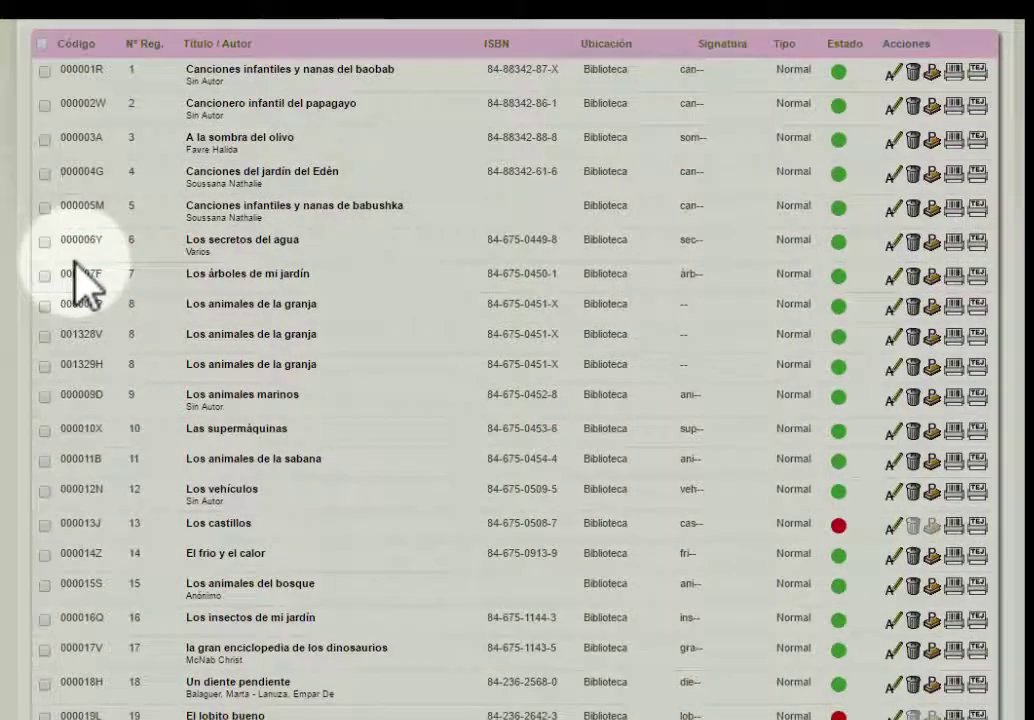
scroll(86, 280, "up", 2)
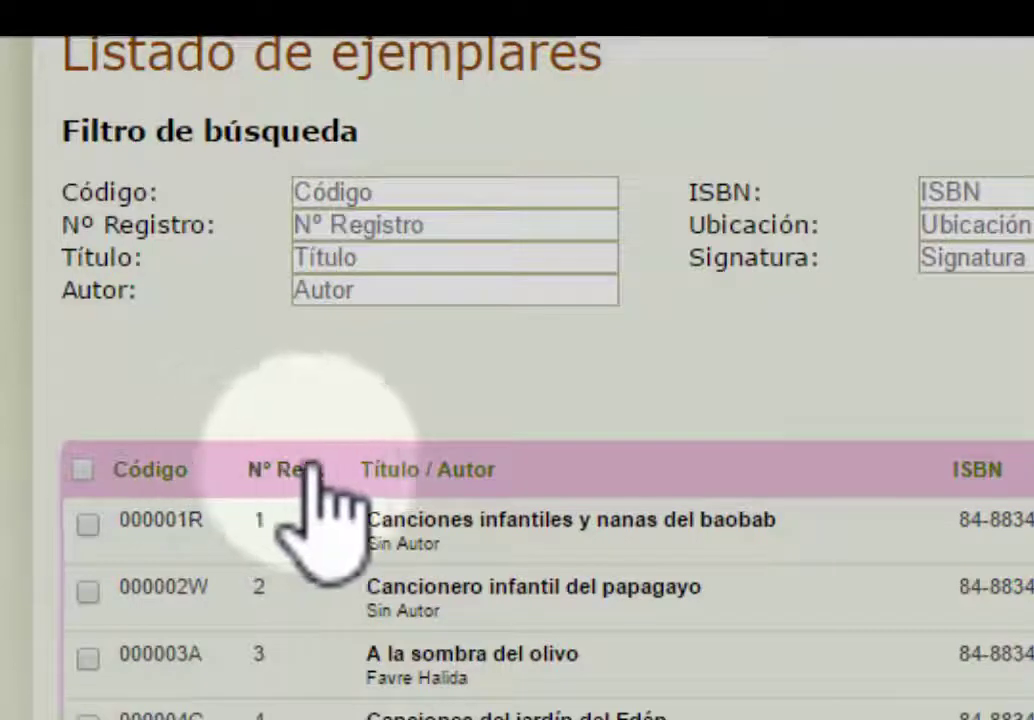
Filter the copies by the Nº Registro range 340-350 and select all the filtered copies
left_click(383, 229)
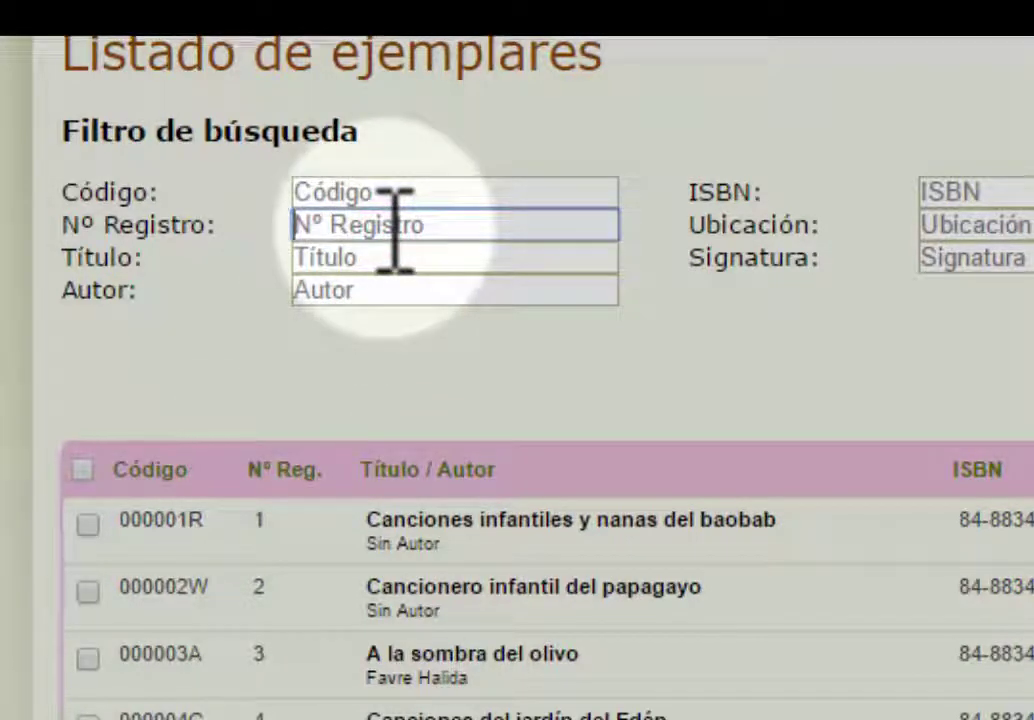
type("340")
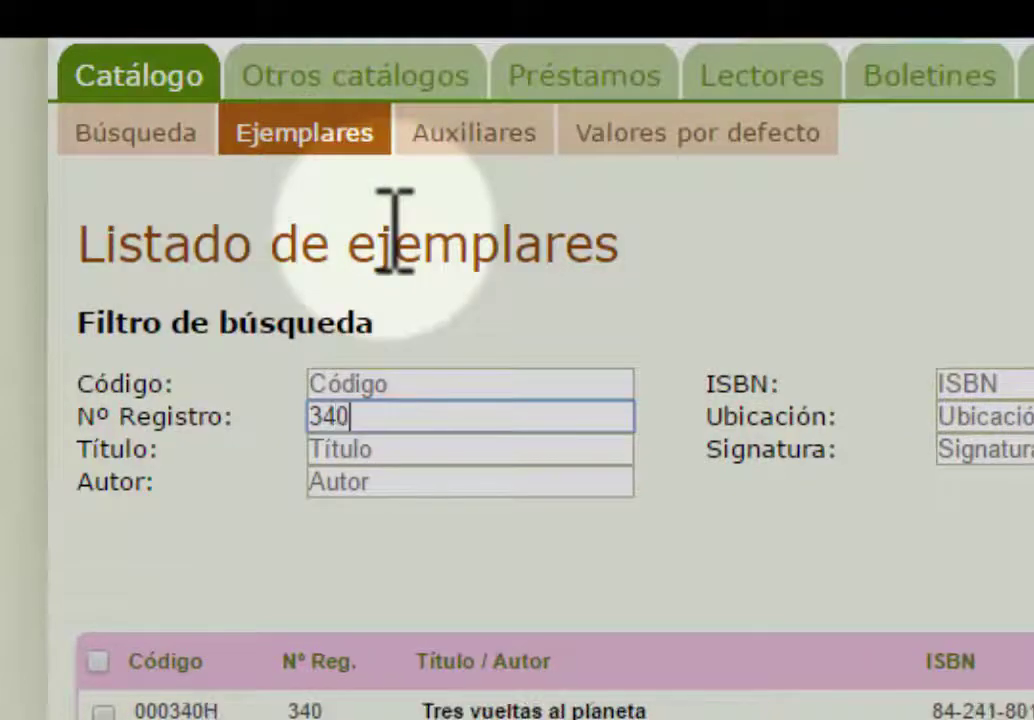
type("-35")
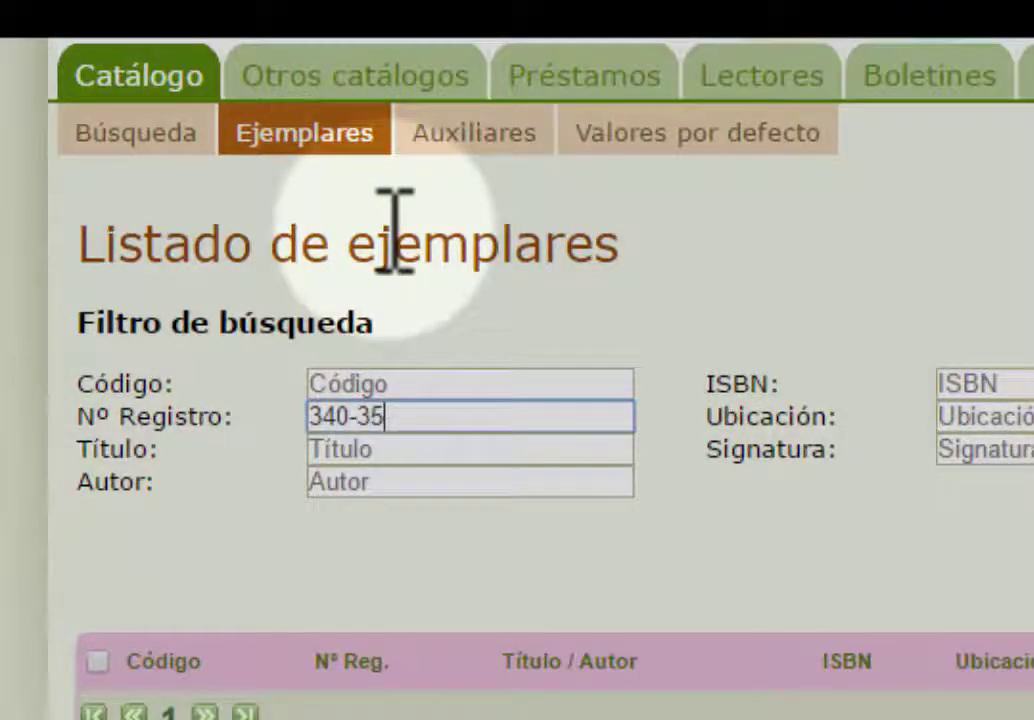
type("0")
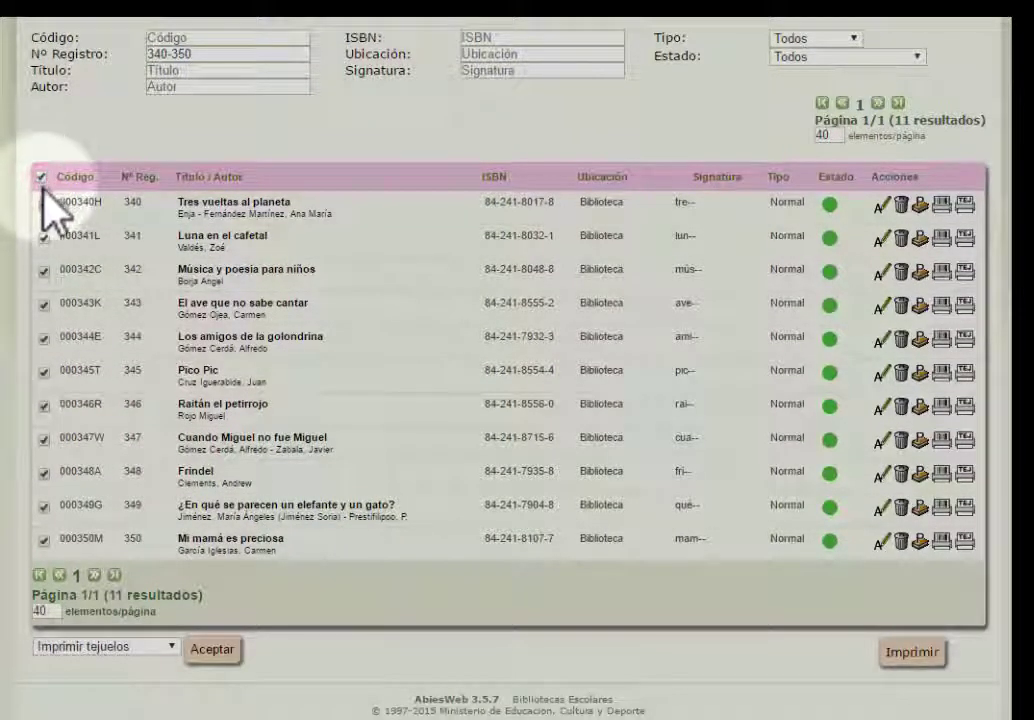
Choose the Imprimir tejuelos action for the selected copies
left_click(143, 650)
left_click(140, 645)
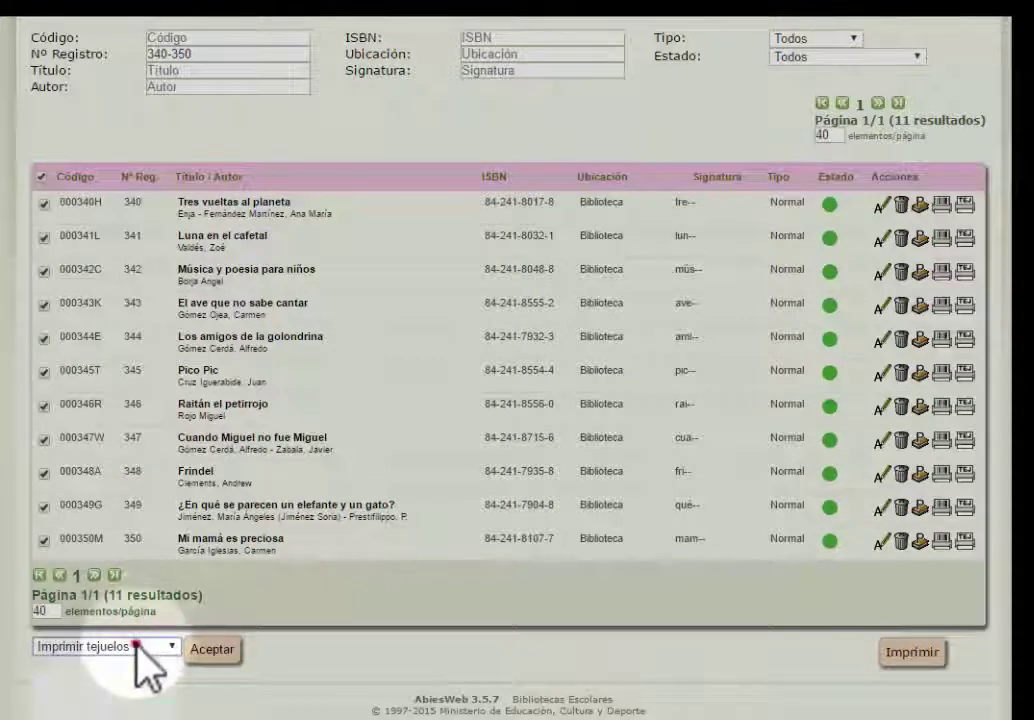
left_click(140, 648)
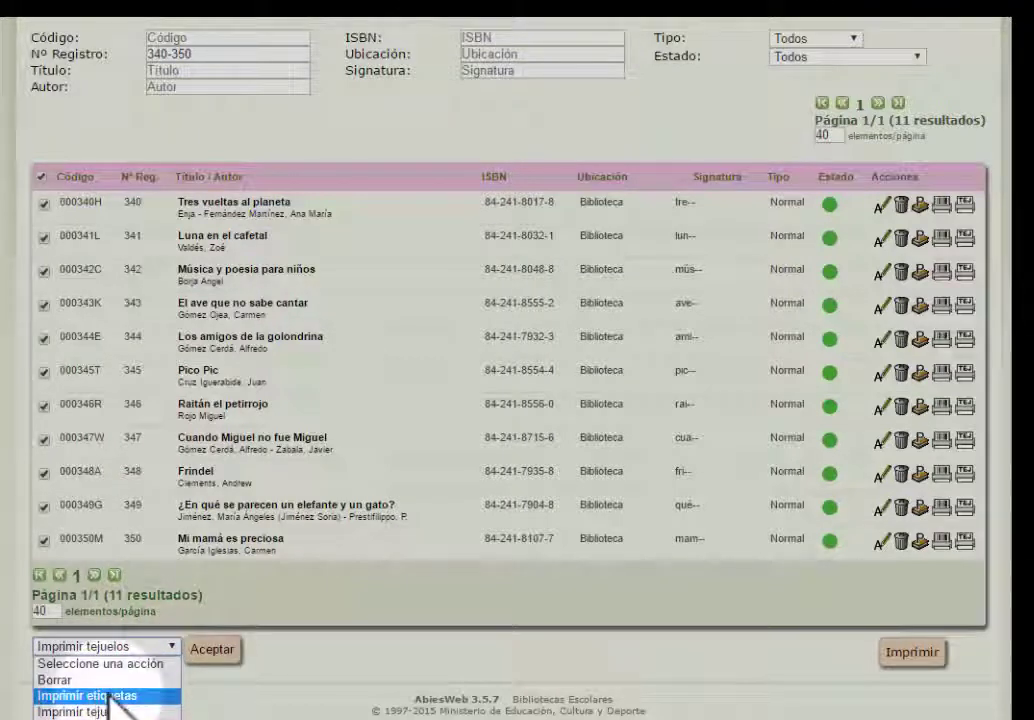
left_click(210, 680)
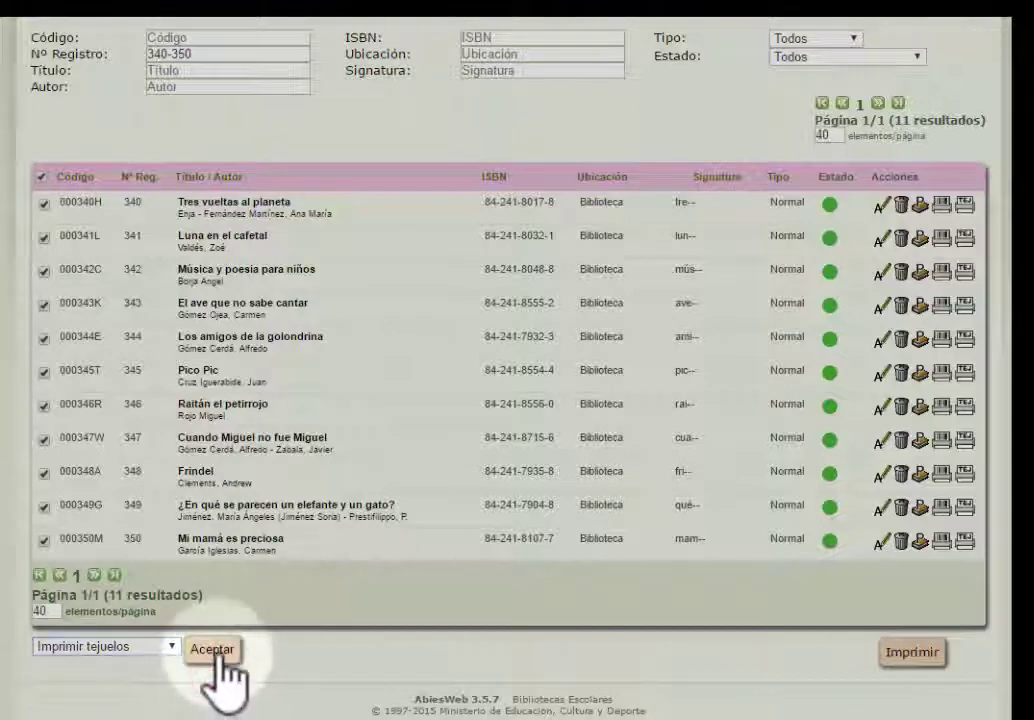